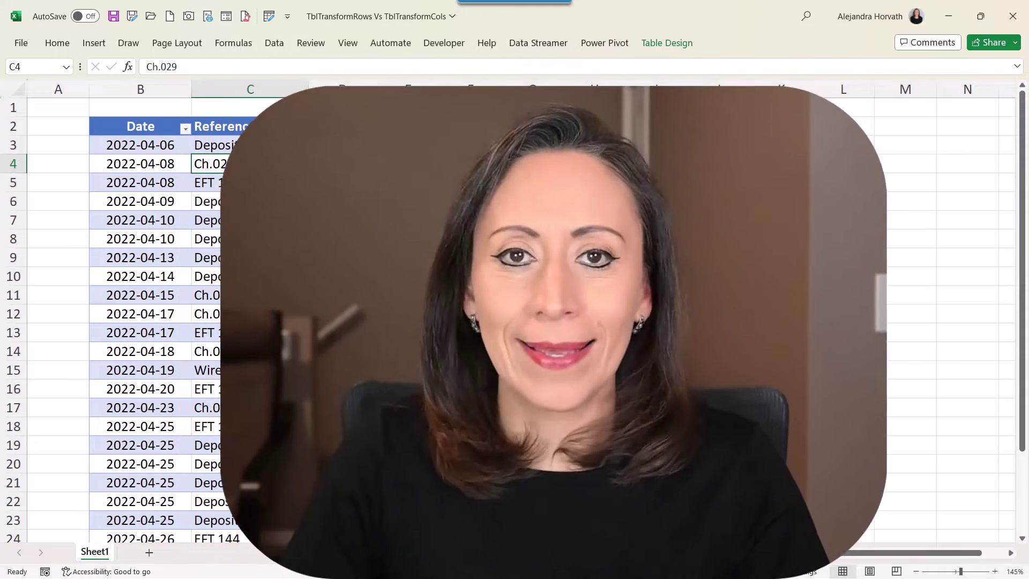
Load the Date, Reference and Amount table from the worksheet into the Power Query Editor
click(199, 223)
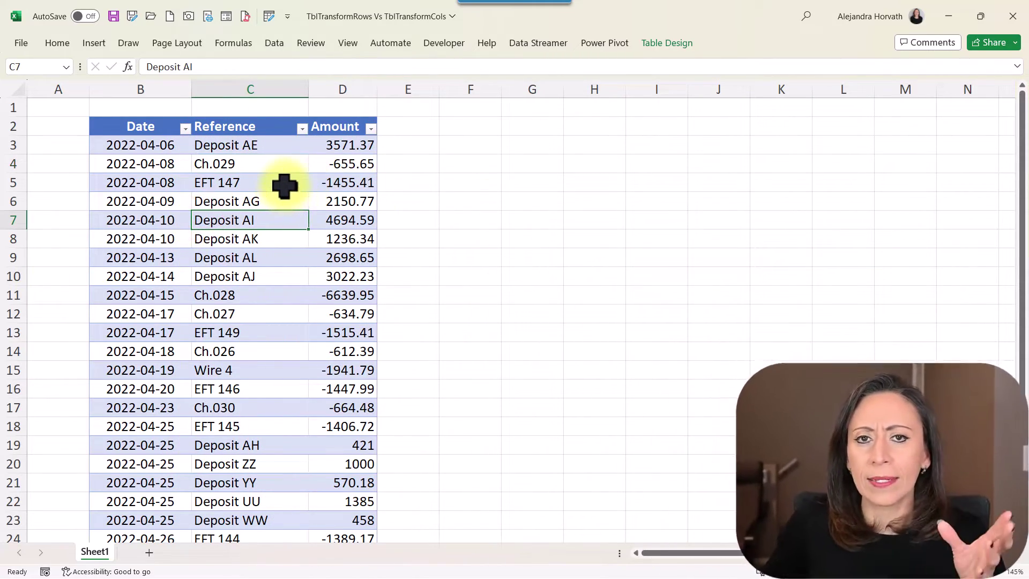
click(153, 131)
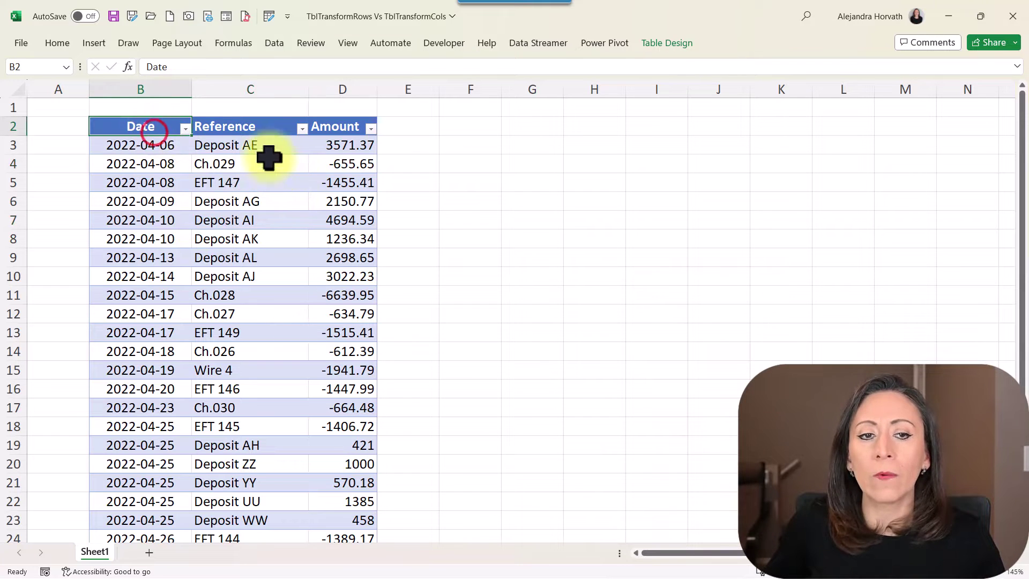
click(271, 127)
click(328, 130)
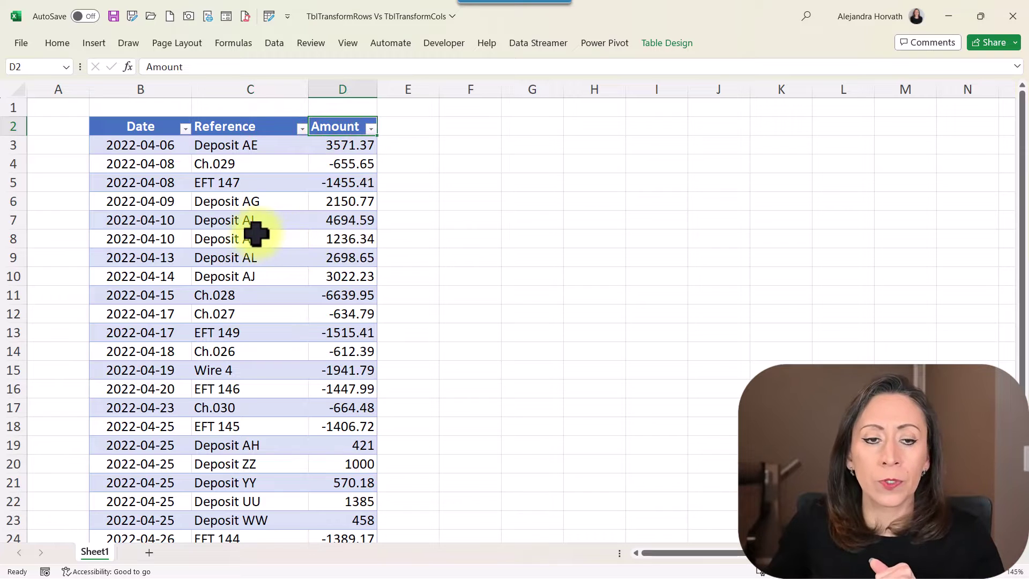
right_click(240, 224)
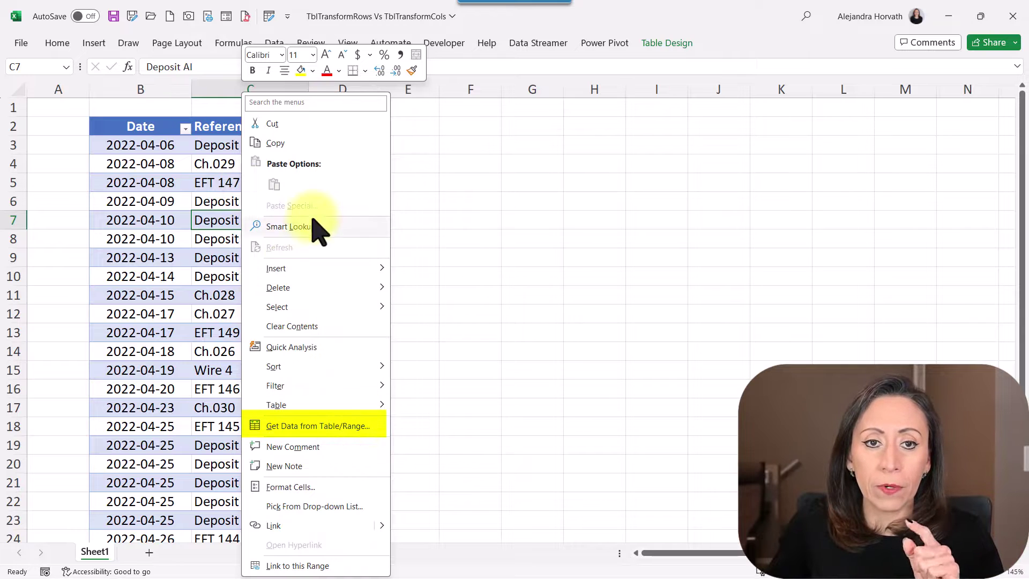
click(196, 170)
click(274, 43)
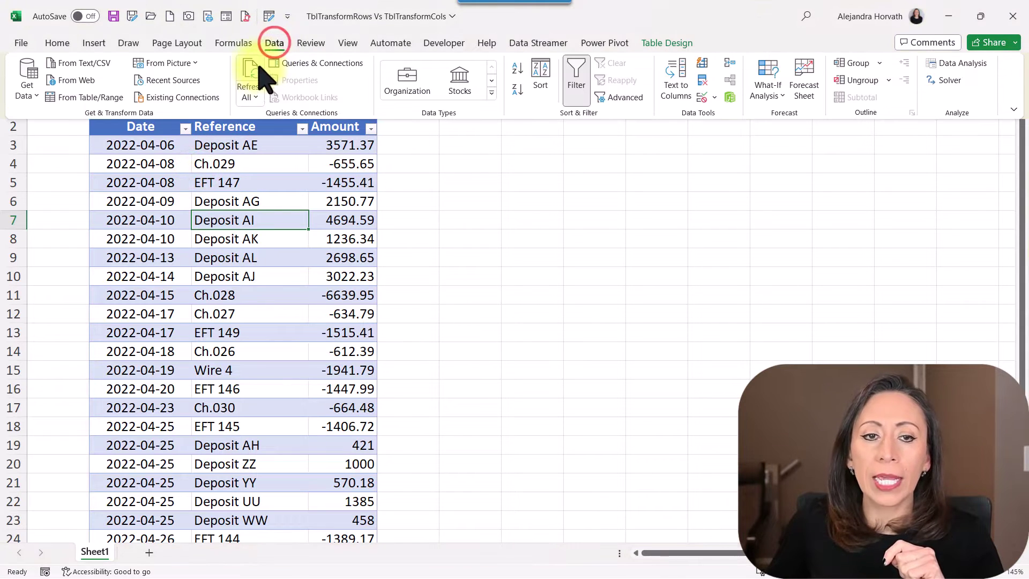
click(75, 101)
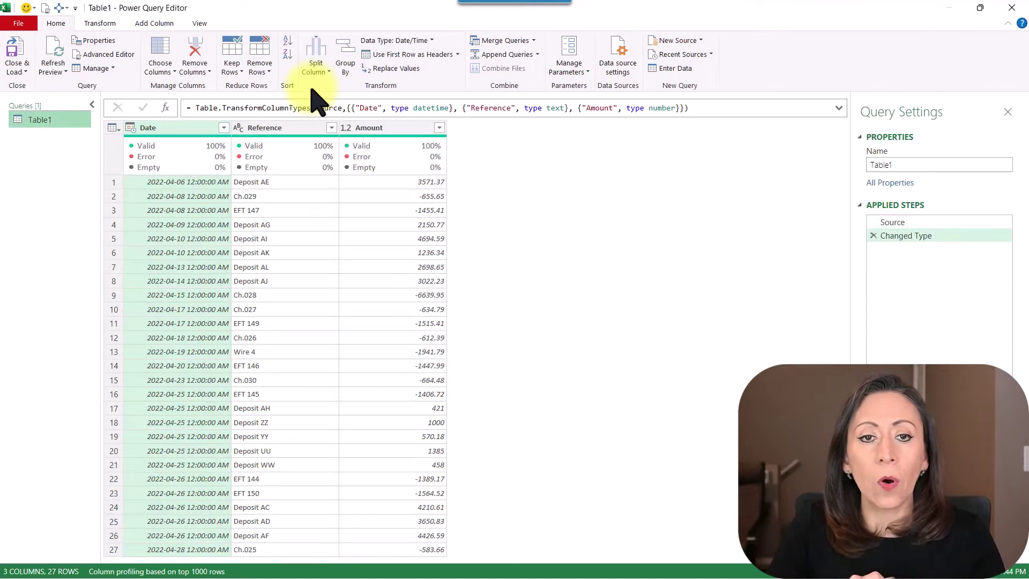
Rename the Table1 query as TblTfrRows
click(604, 274)
key(ctrl+shift+plus)
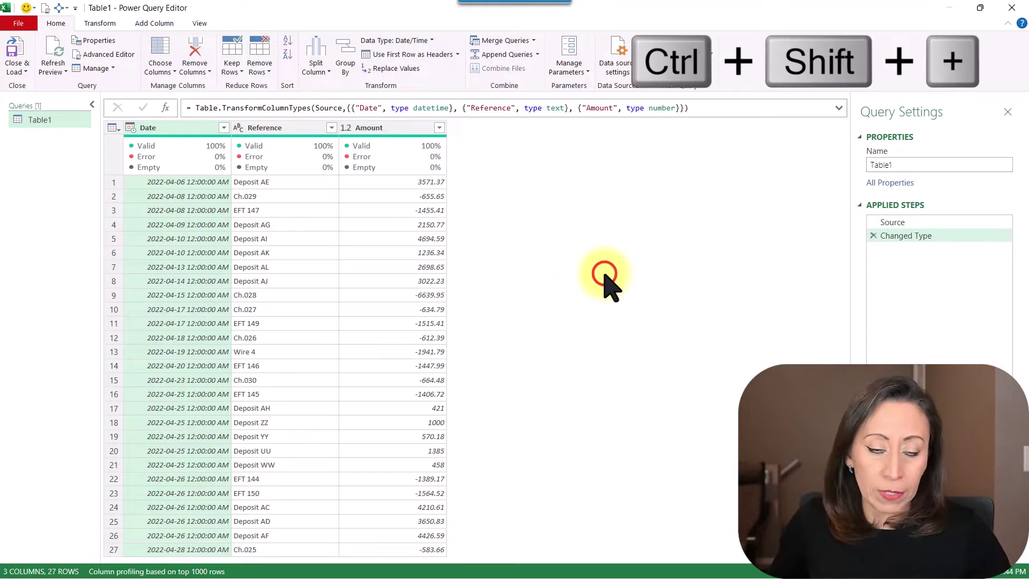
key(ctrl+shift+plus)
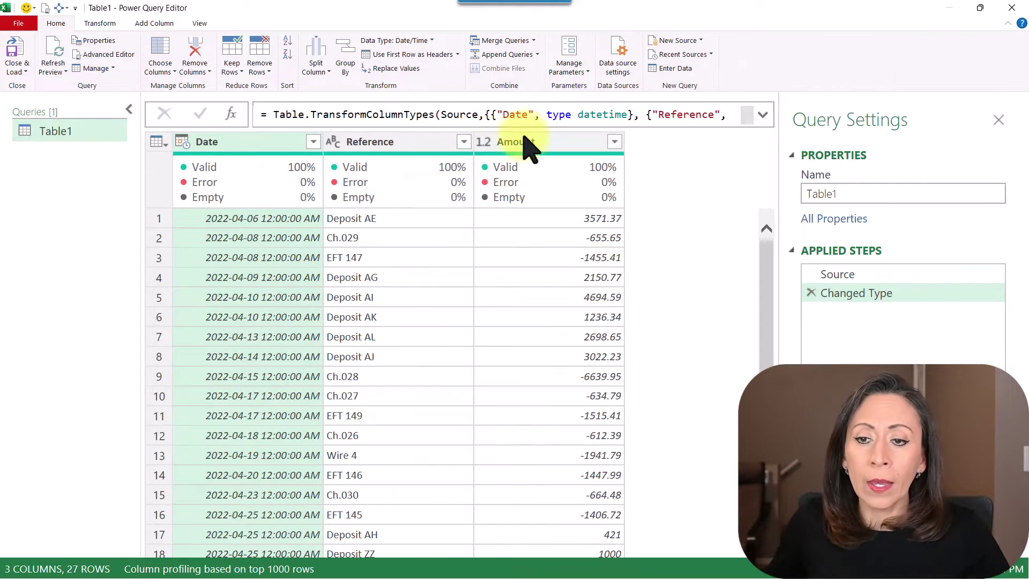
click(97, 131)
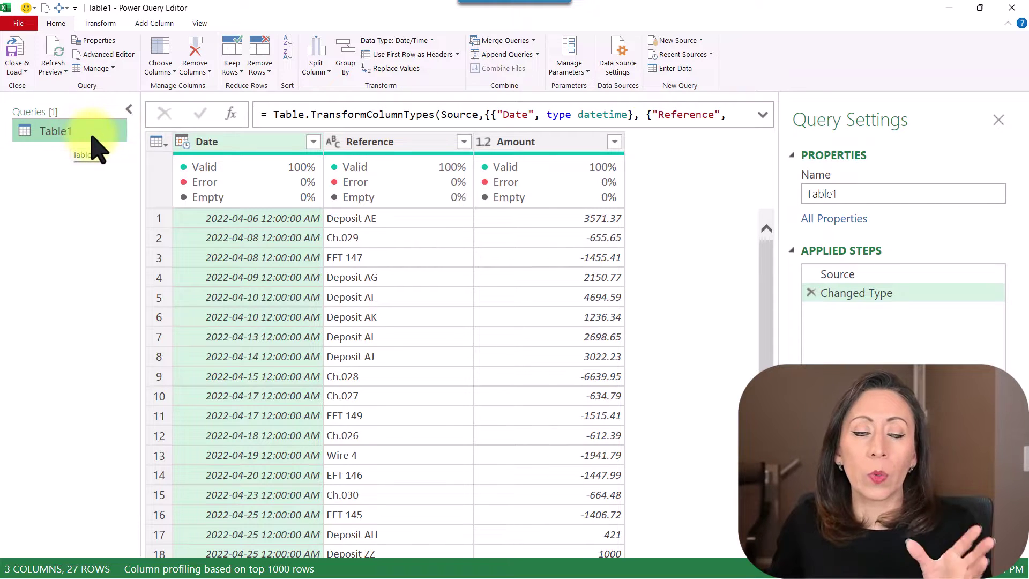
double_click(93, 134)
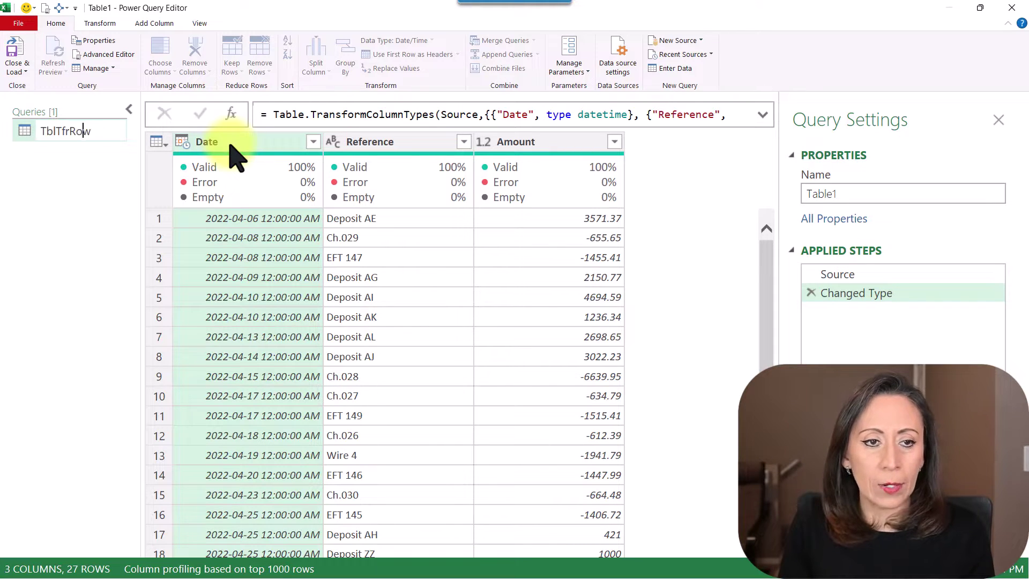
key(Return)
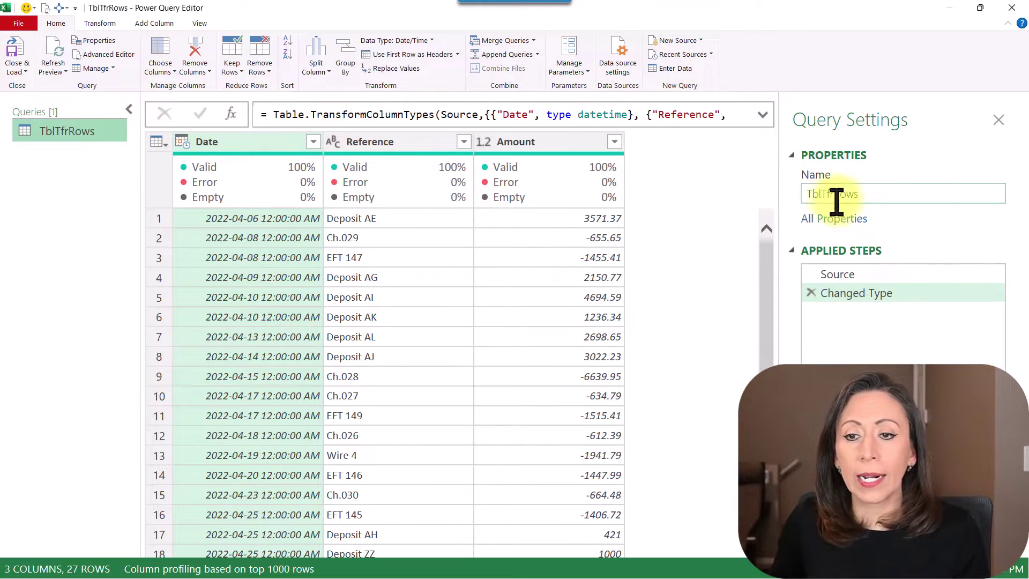
double_click(882, 194)
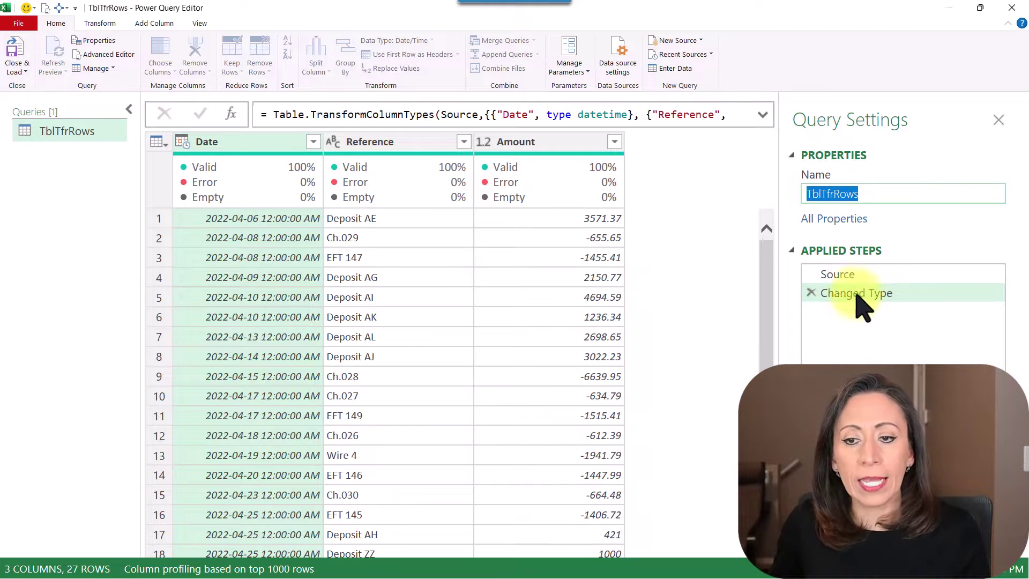
click(877, 251)
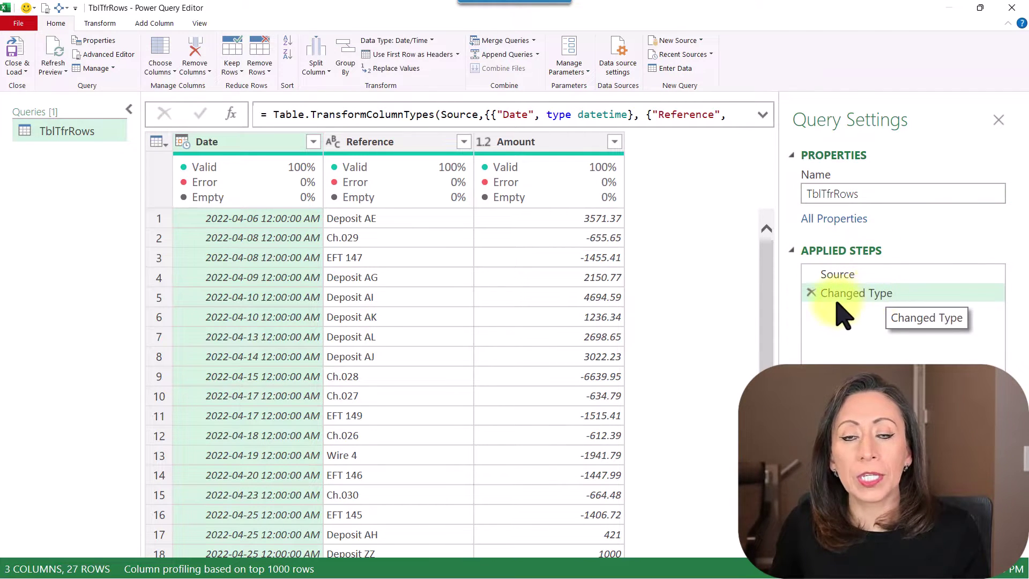
Delete the Changed Type step and examine the table name and Content parts of the Source formula
click(810, 293)
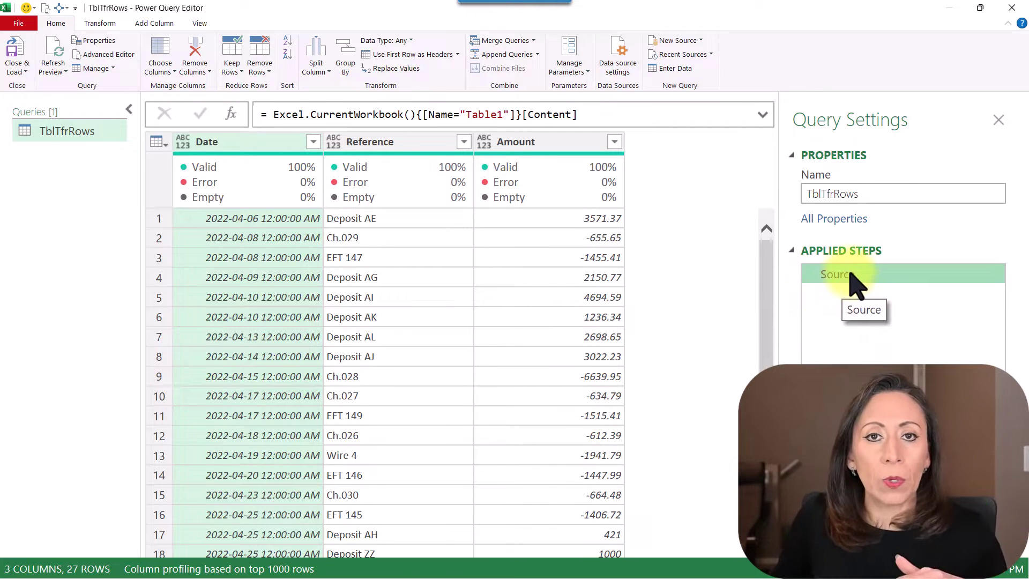
click(270, 114)
drag(272, 114, 504, 119)
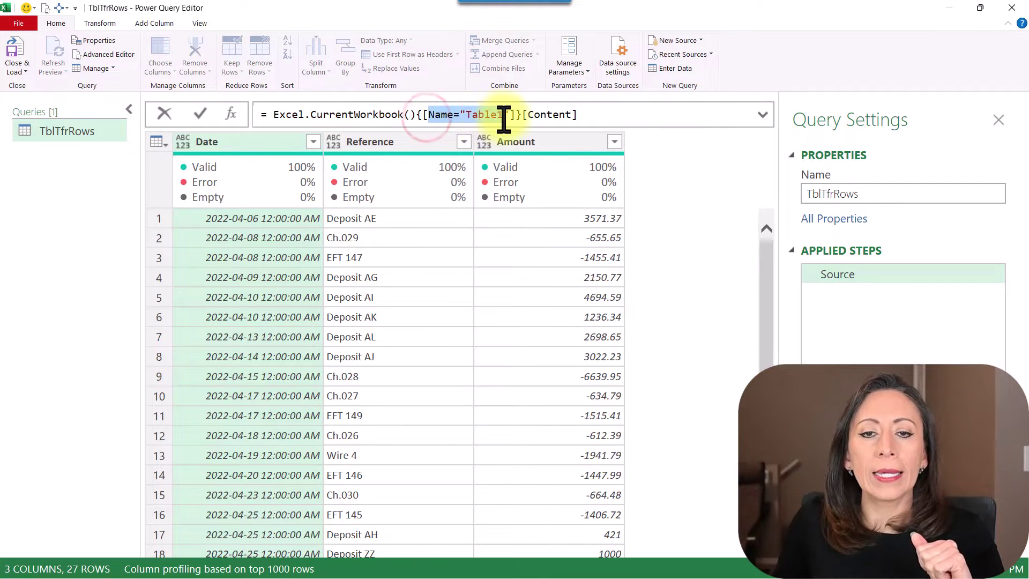
click(548, 115)
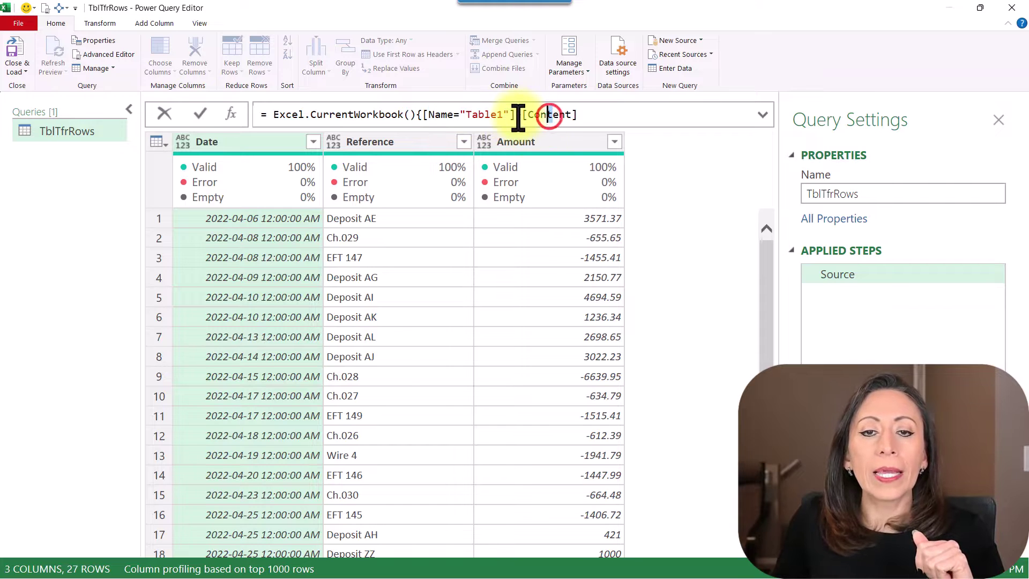
drag(522, 114, 580, 115)
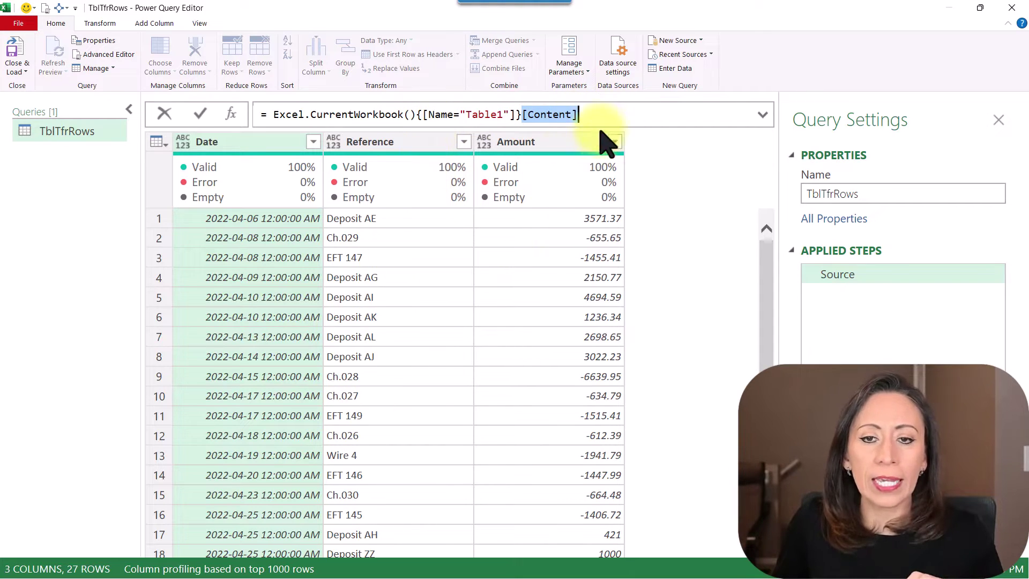
Shorten the Source step's formula to = Excel.CurrentWorkbook()
drag(608, 119, 418, 114)
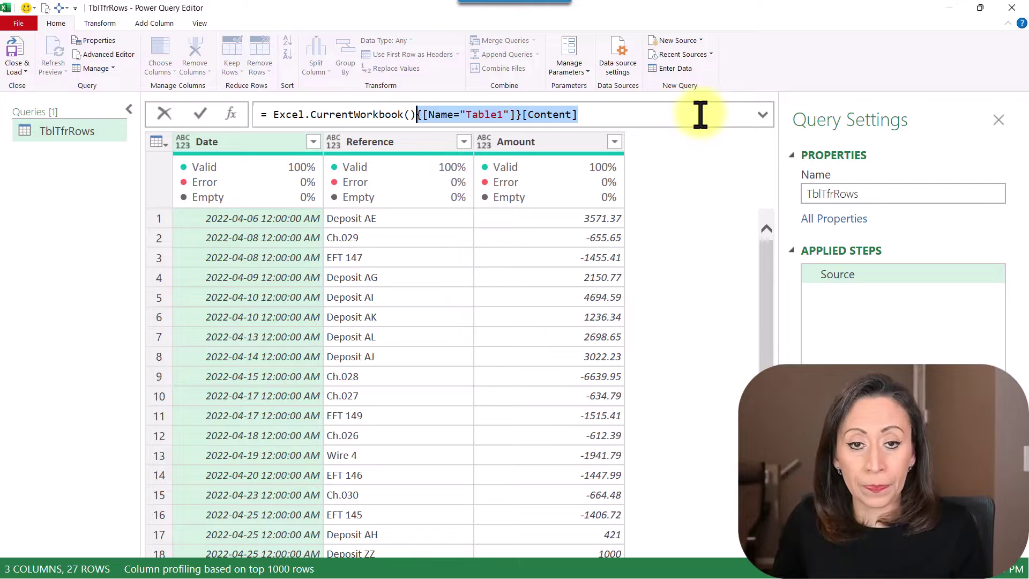
key(Delete)
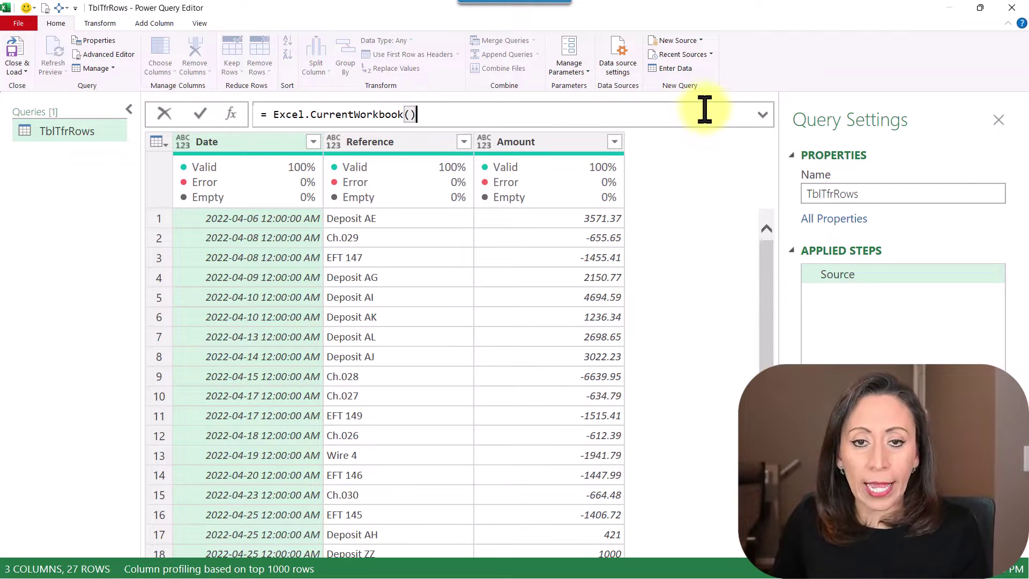
key(Return)
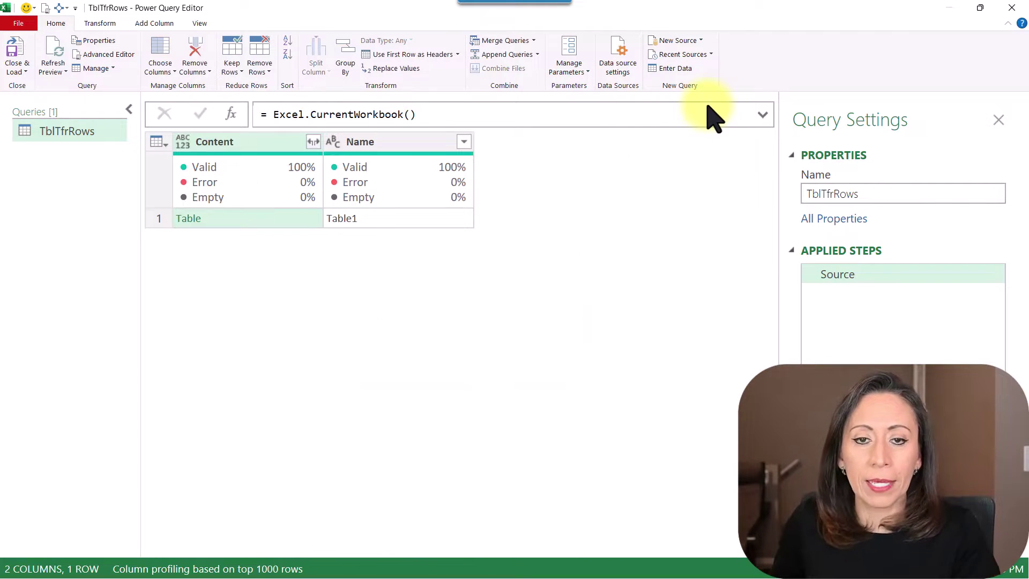
Examine the Content and Name columns and preview the table nested in the Content cell with an enlarged preview area
click(276, 139)
click(413, 141)
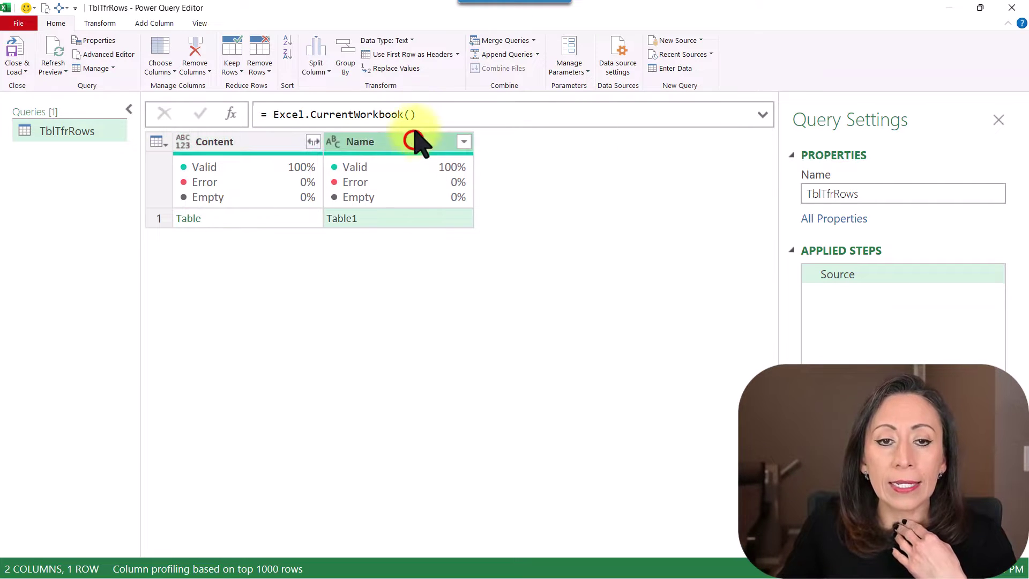
click(370, 218)
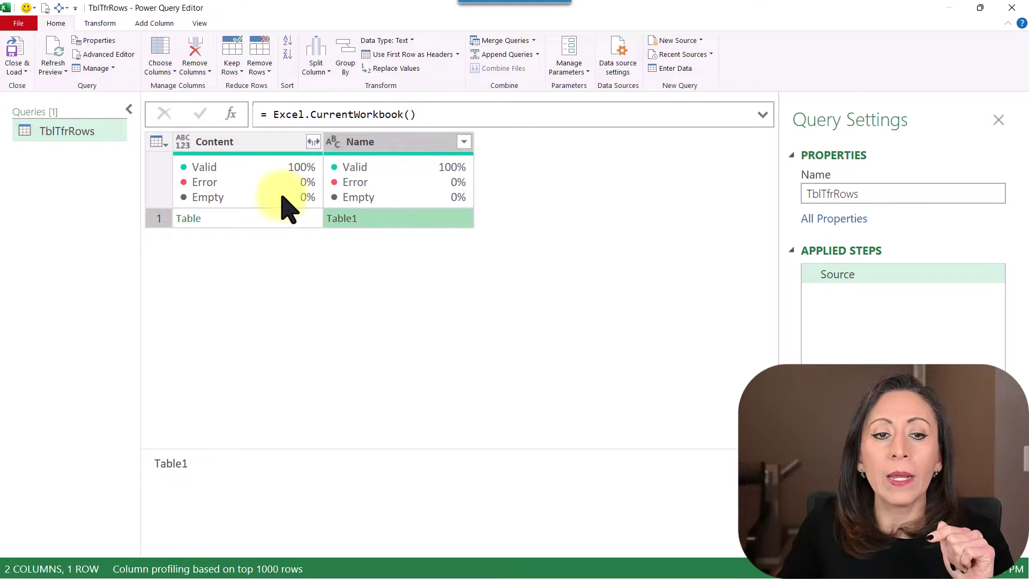
click(248, 218)
drag(513, 446, 515, 301)
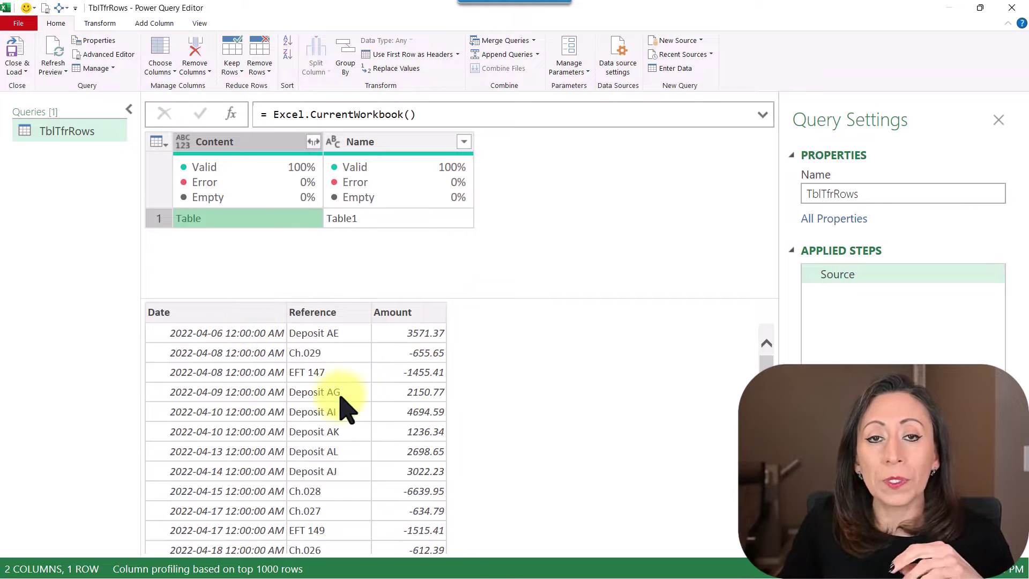
click(294, 338)
click(359, 341)
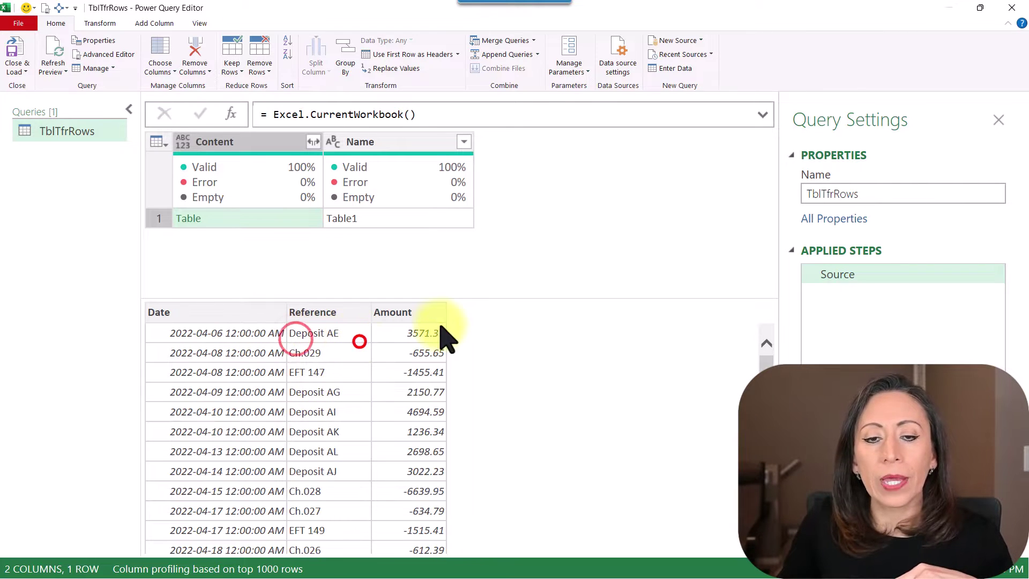
Restore the Source formula to = Excel.CurrentWorkbook(){[Name="Table1"]}[Content]
click(457, 114)
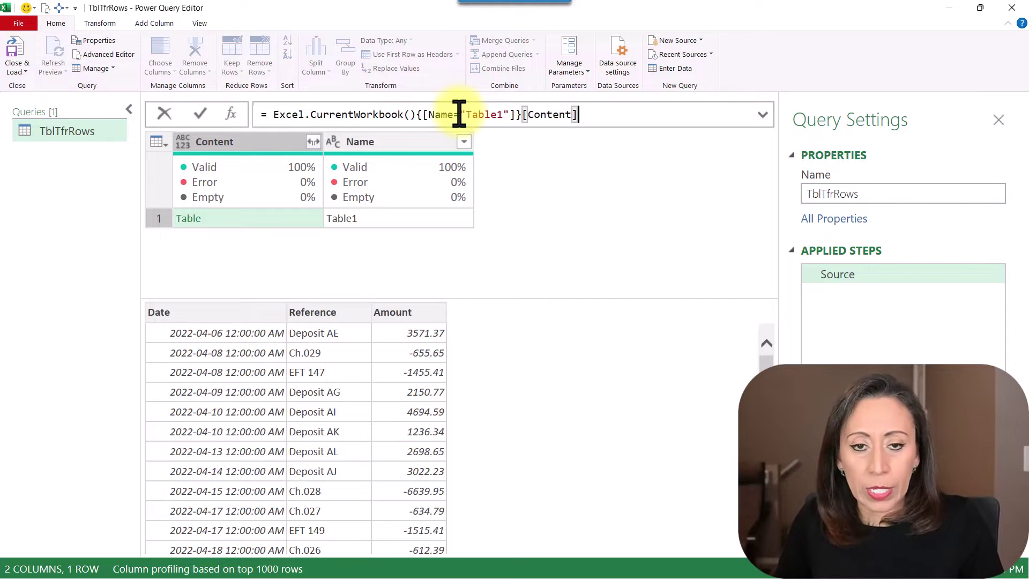
drag(471, 114, 497, 114)
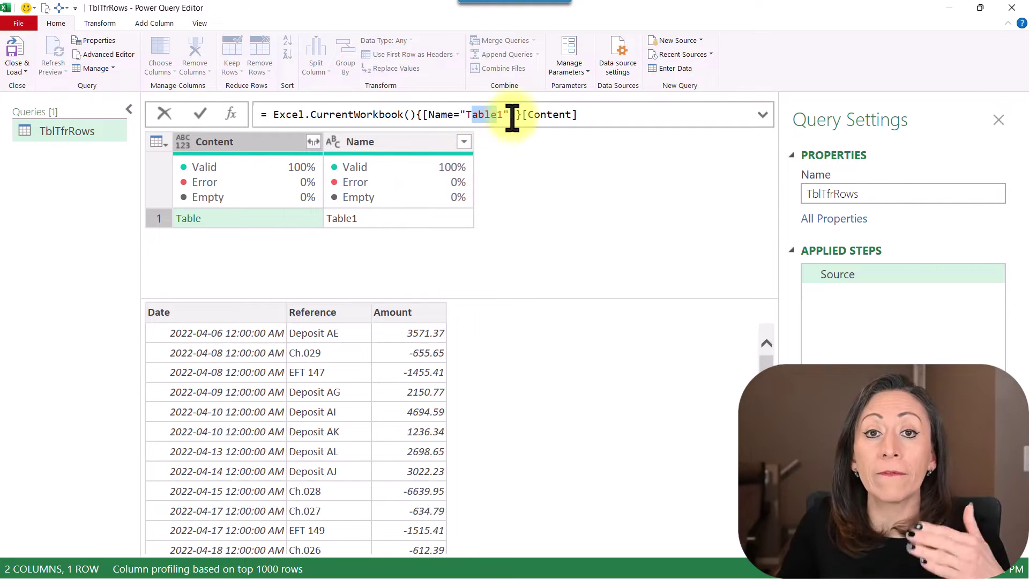
drag(593, 114, 523, 116)
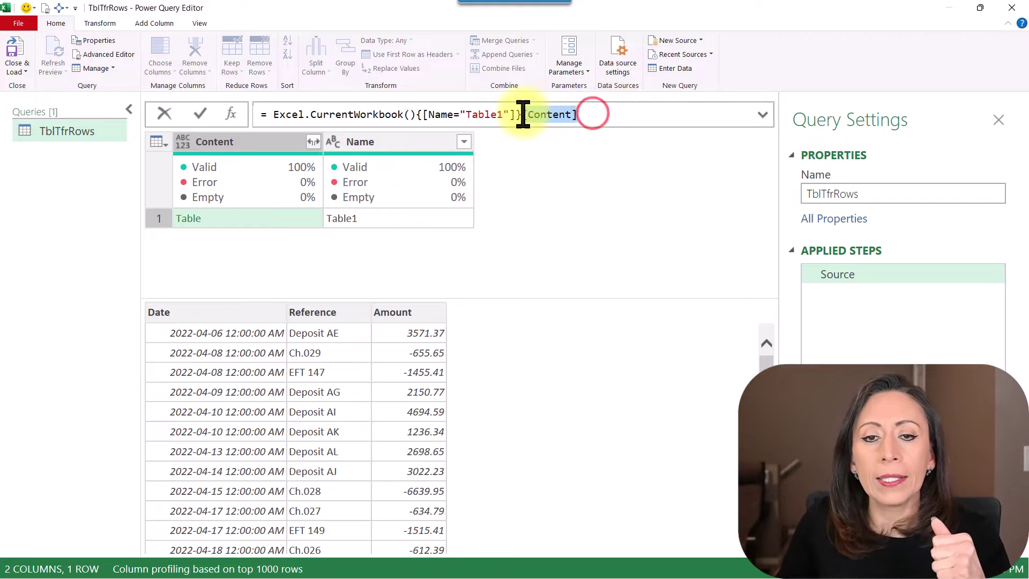
key(End)
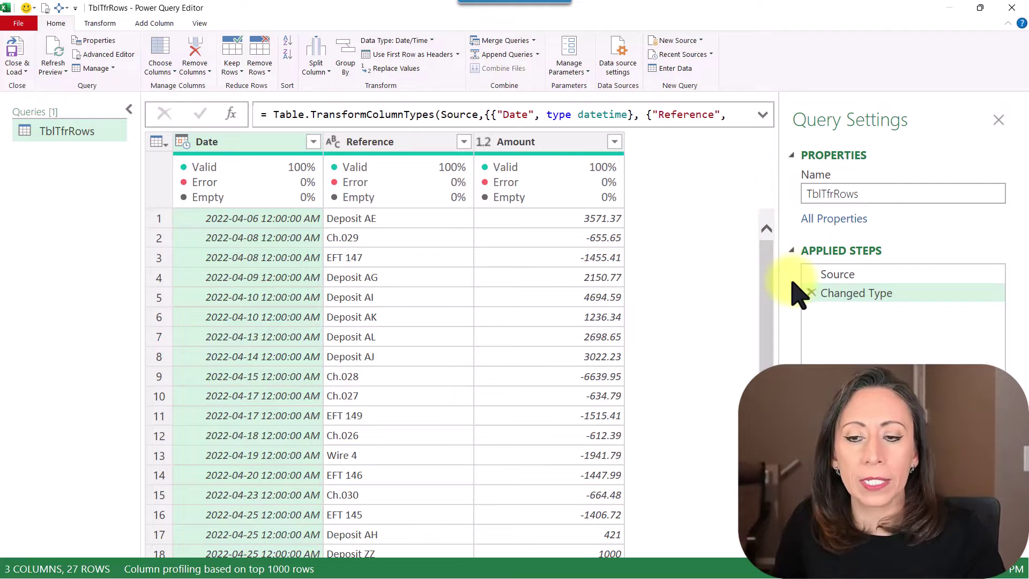
Remove the automatically re-added Changed Type step from the query
click(898, 294)
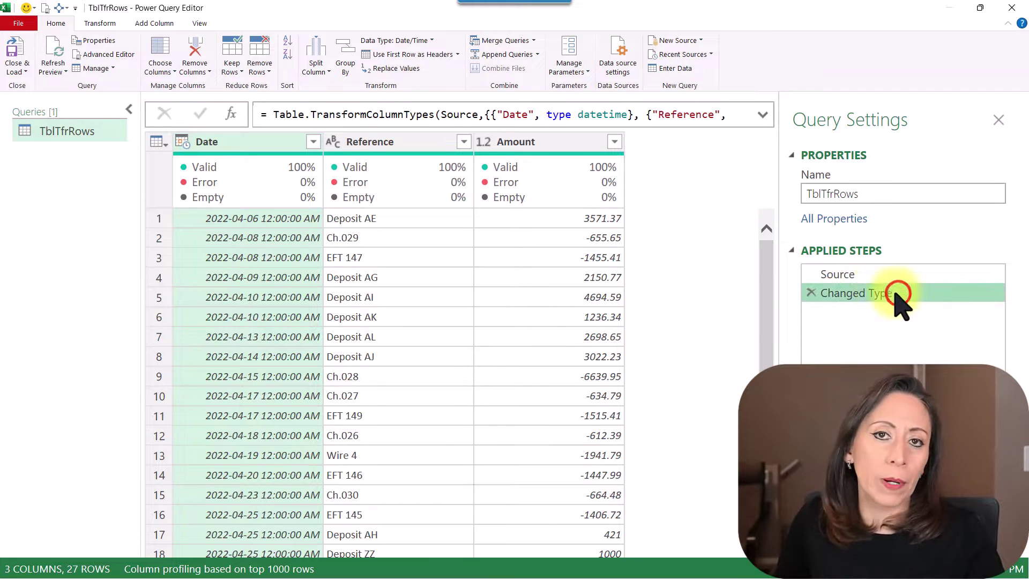
click(811, 293)
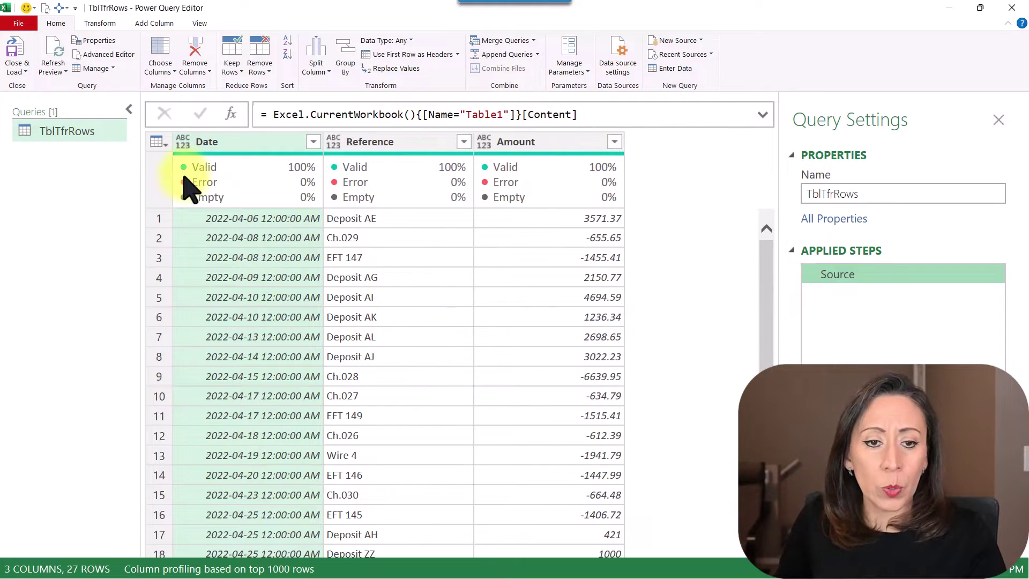
click(410, 142)
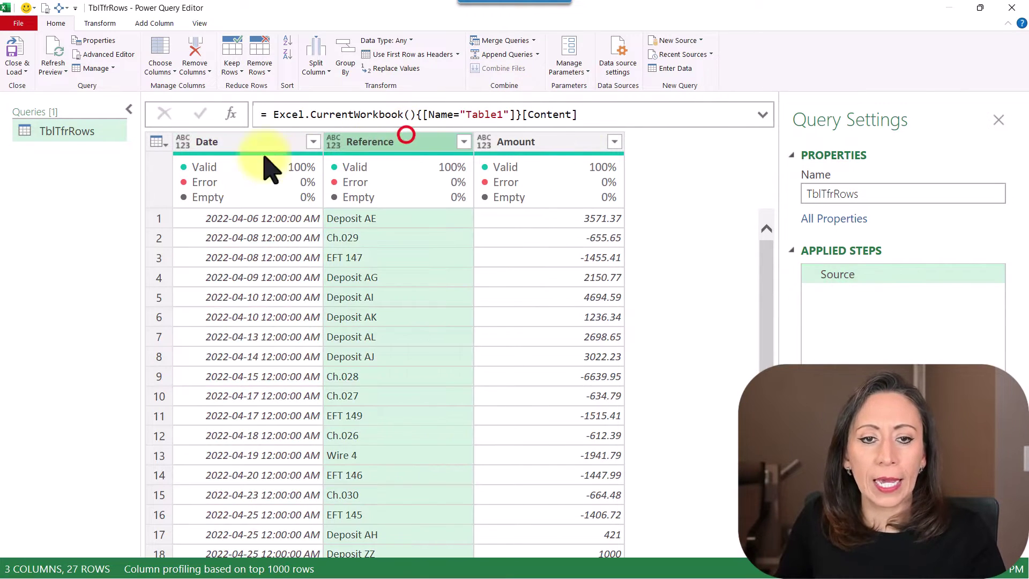
Collapse the Queries pane and select the Reference column
click(131, 111)
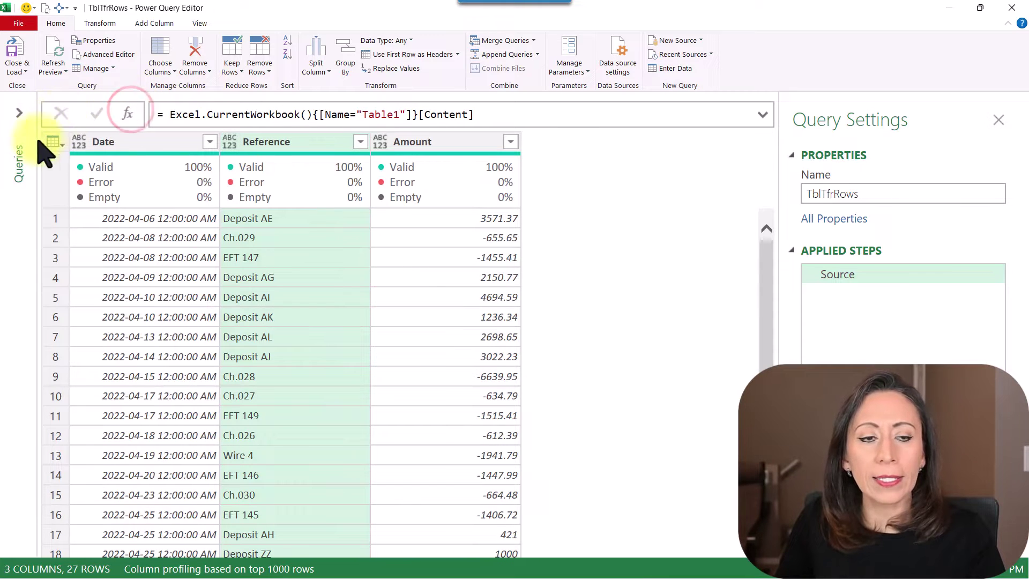
mouse_move(324, 174)
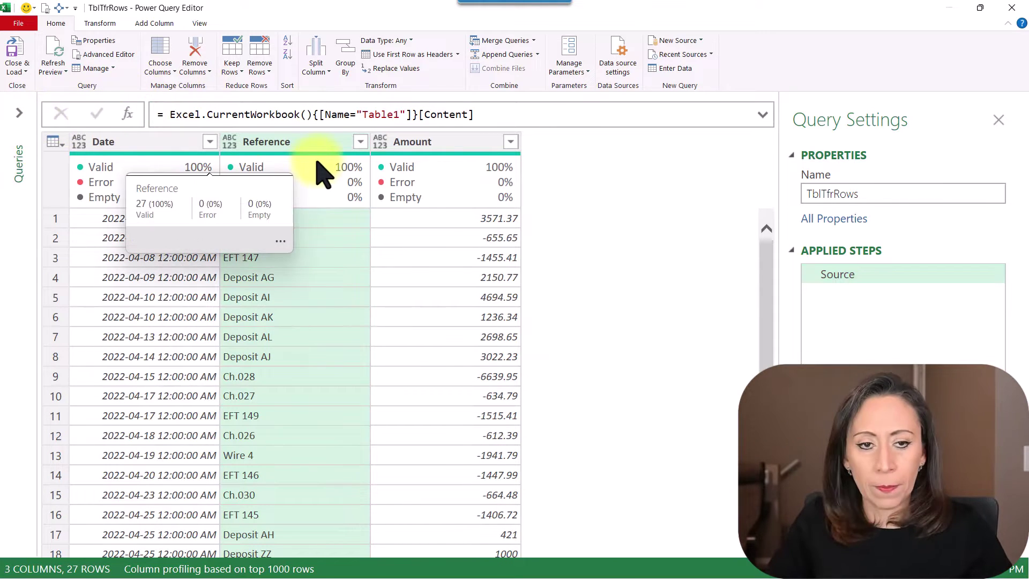
key(ctrl+shift+equal)
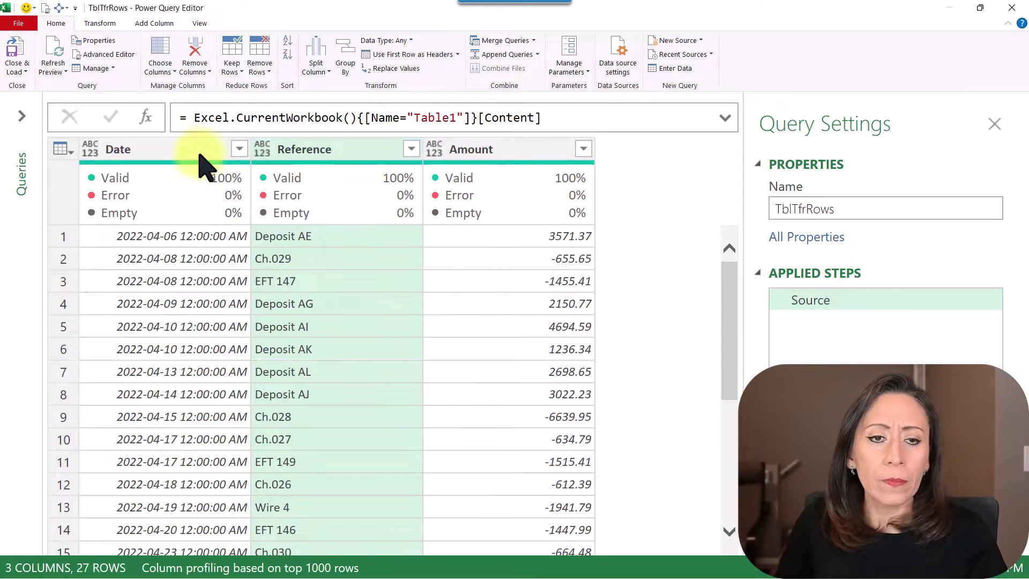
click(369, 153)
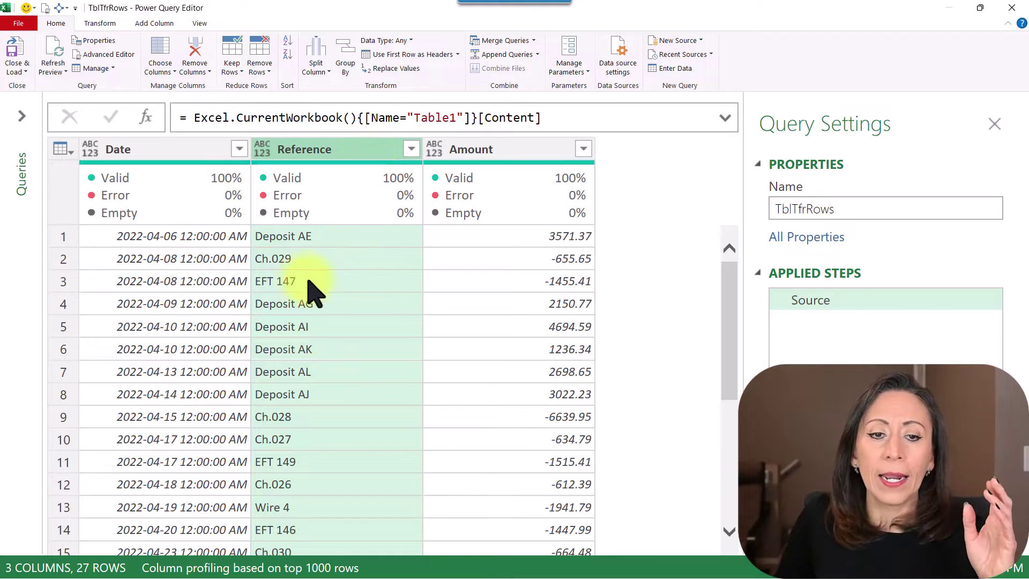
Inspect the Ch.029 entry in the Reference column with the preview area enlarged, and reselect the whole column
click(311, 260)
drag(283, 262, 259, 367)
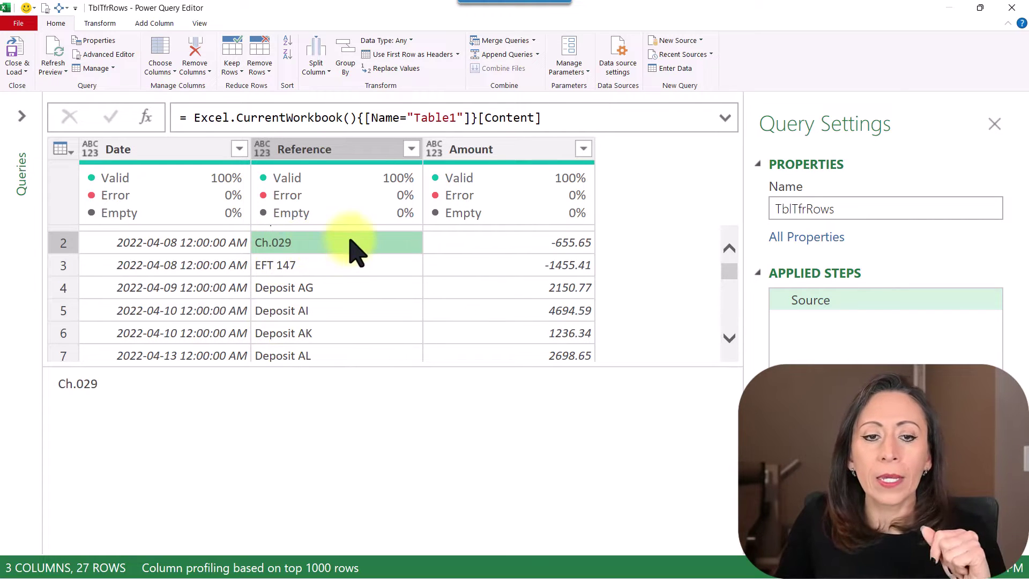
click(378, 150)
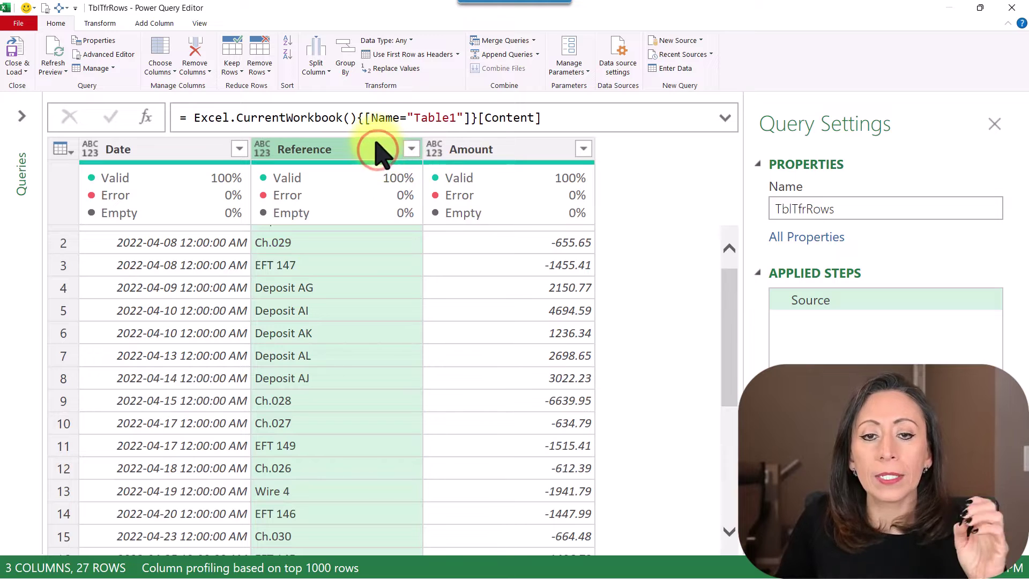
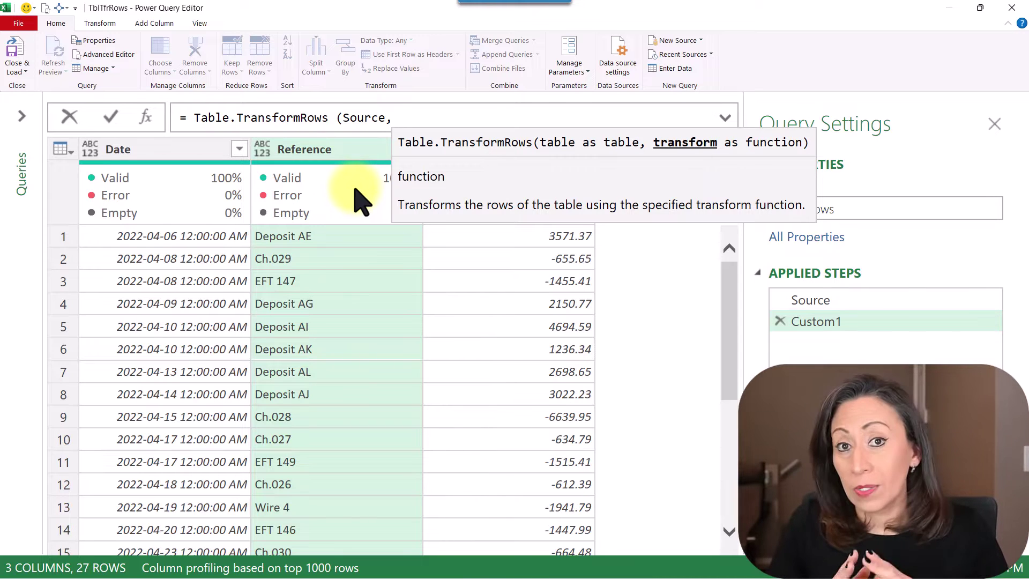
Extend the custom step's Table.TransformRows formula on Source with each Text.Replace, using [Reference] as the text argument
text(each)
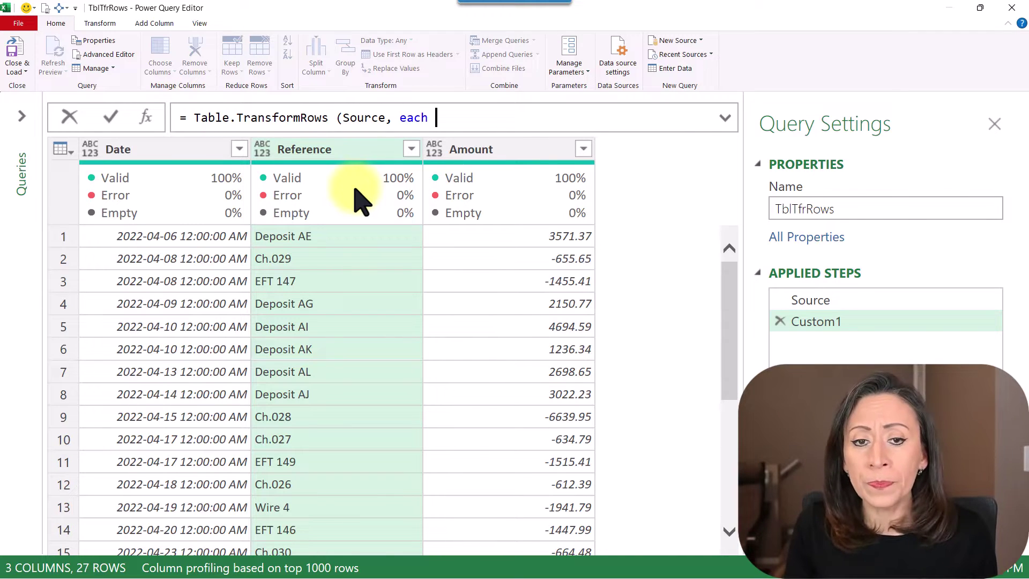
text(te)
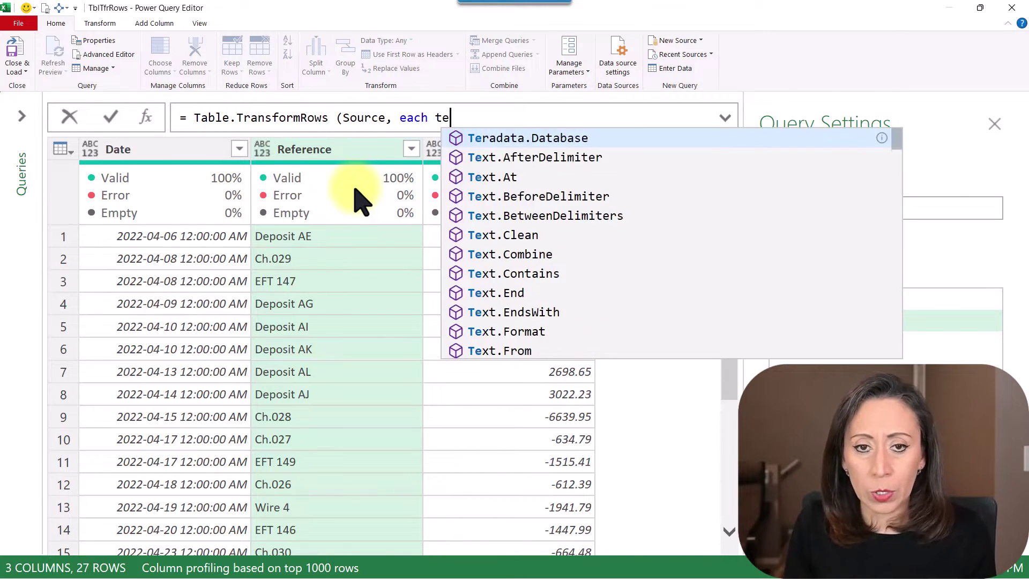
text(xrepl)
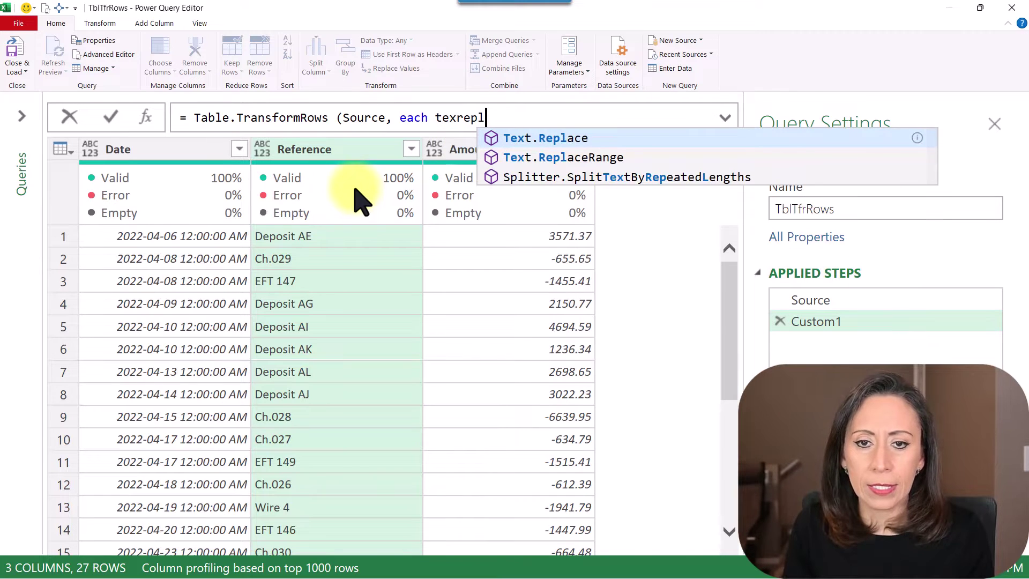
key(Tab)
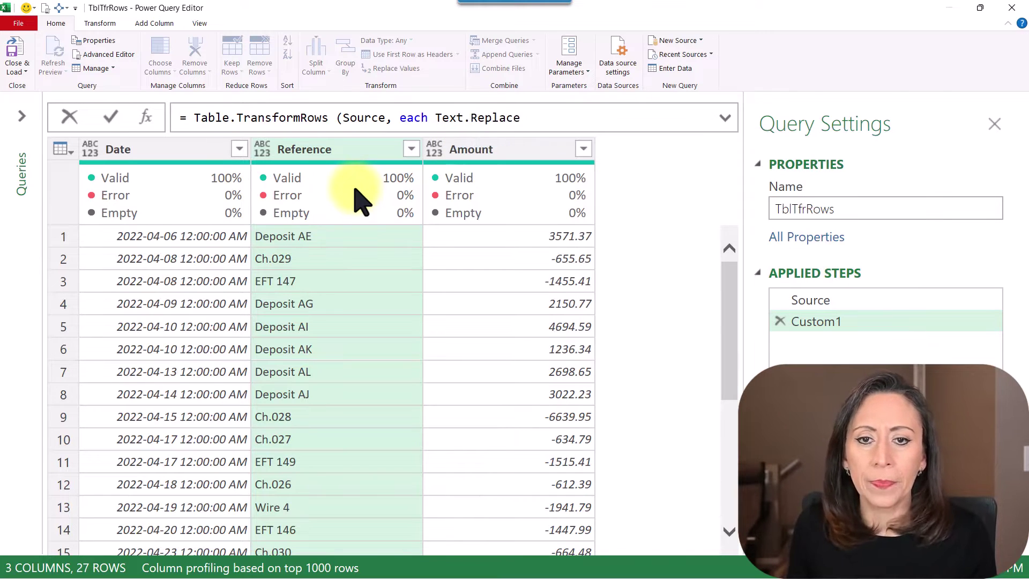
text(()
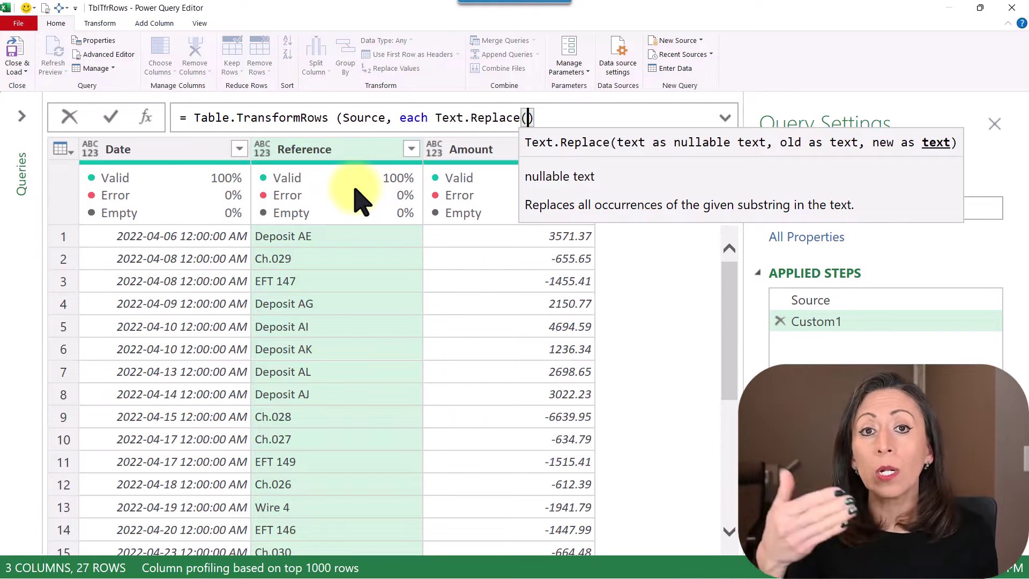
text([)
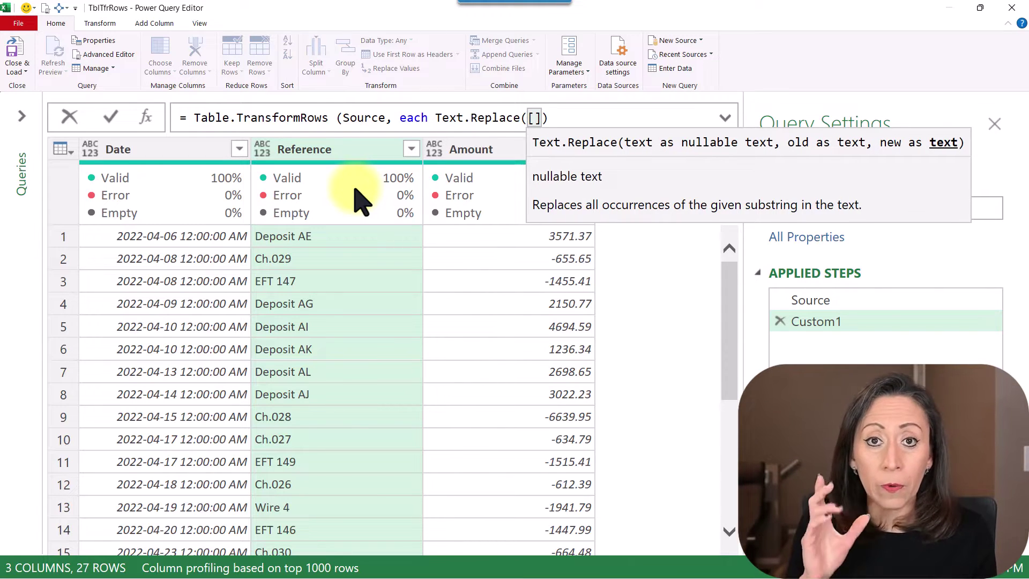
text(Refer)
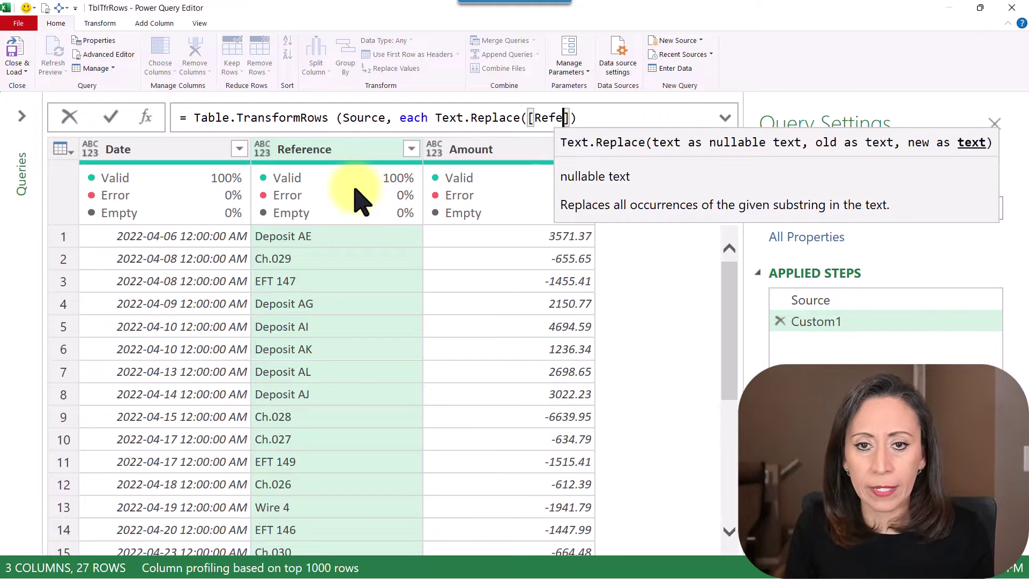
text(ence] )
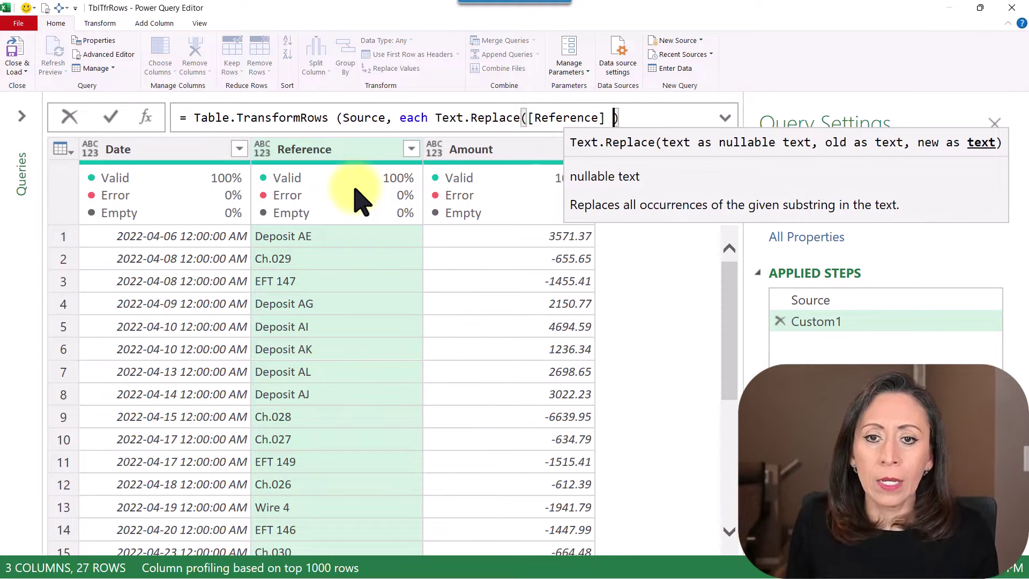
Complete the Text.Replace arguments to replace "Ch." with "Cheque ", close both functions and commit the formula
text(, "Ch.",)
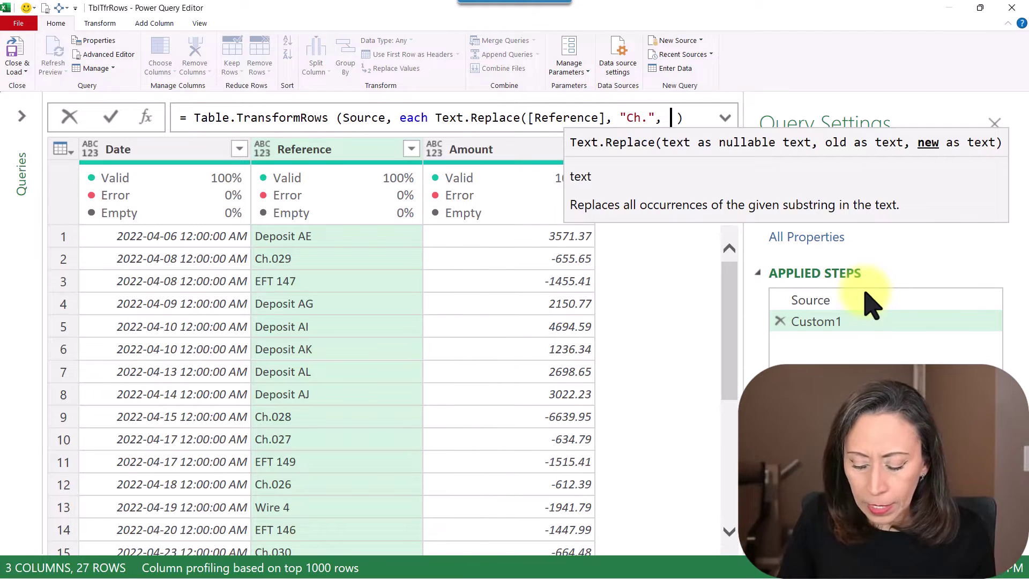
text("")
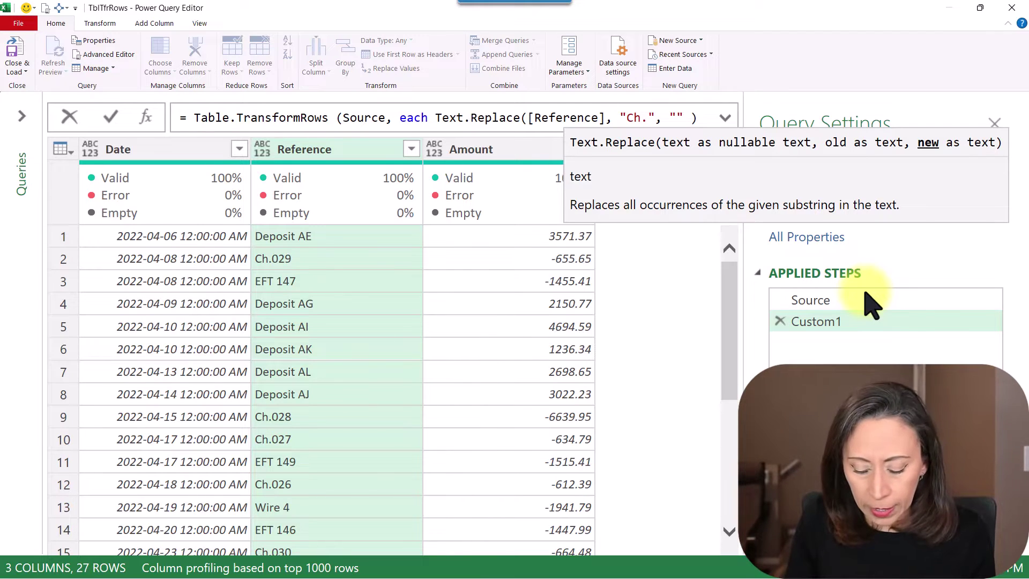
text(Cheque)
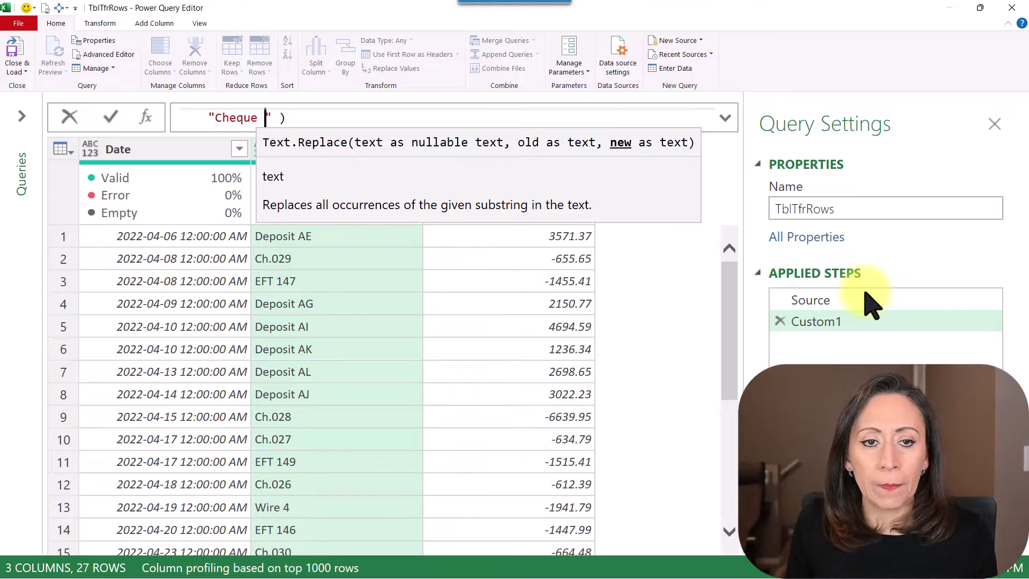
key(Right)
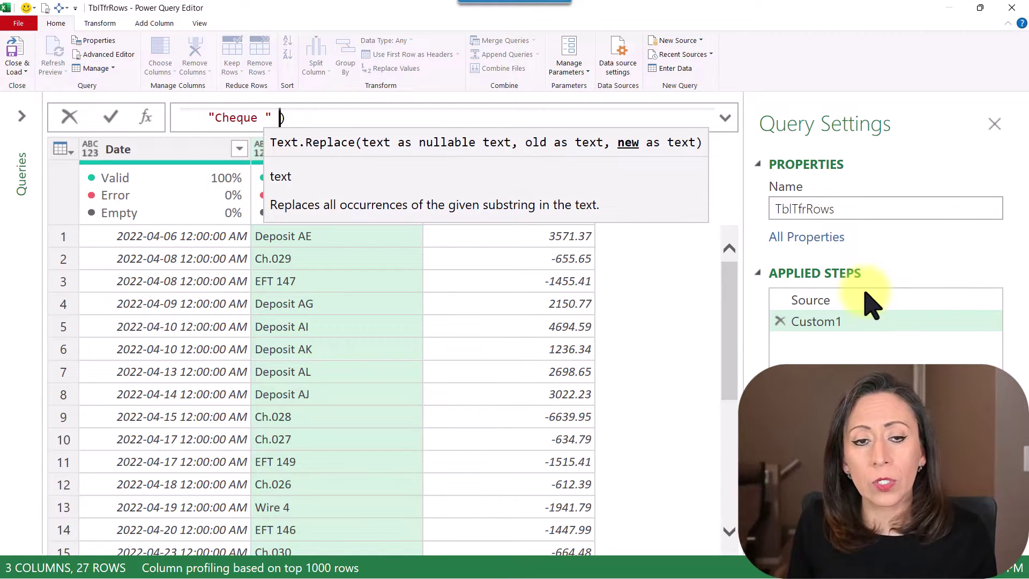
key(Right)
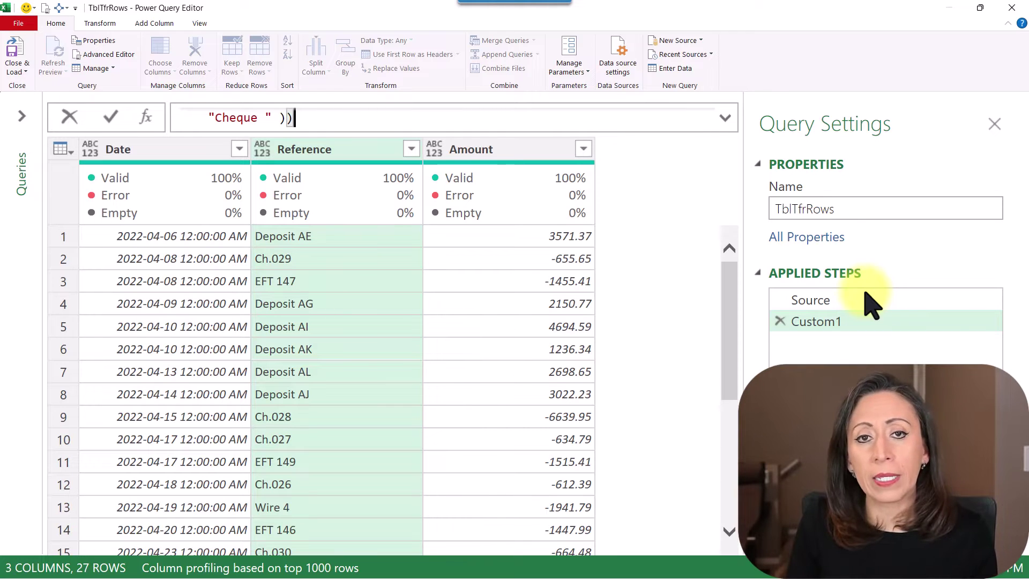
key(Return)
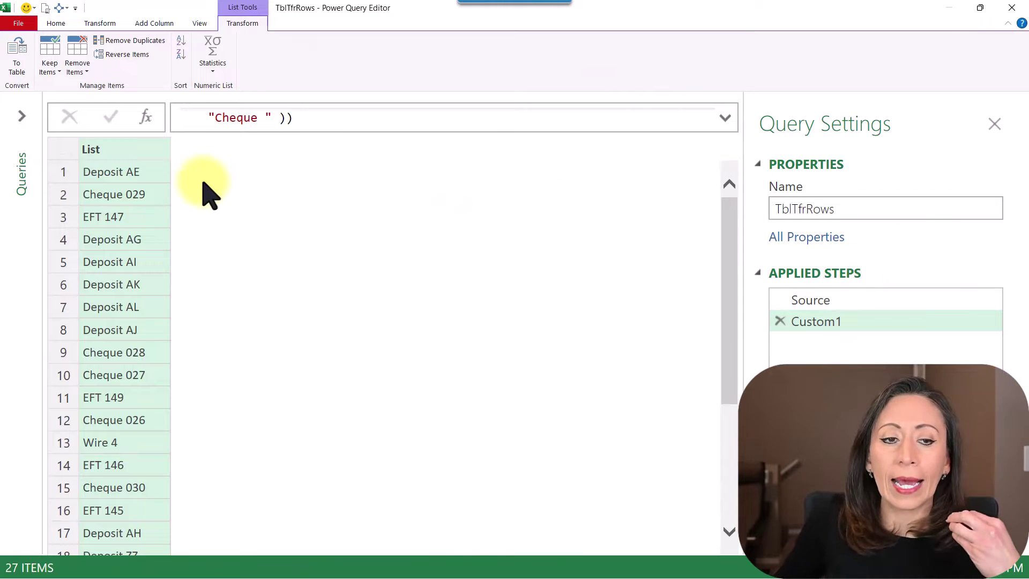
Widen the List column and examine the cheque items in rows 10, 9 and 2 of the transformed list
drag(170, 145, 191, 143)
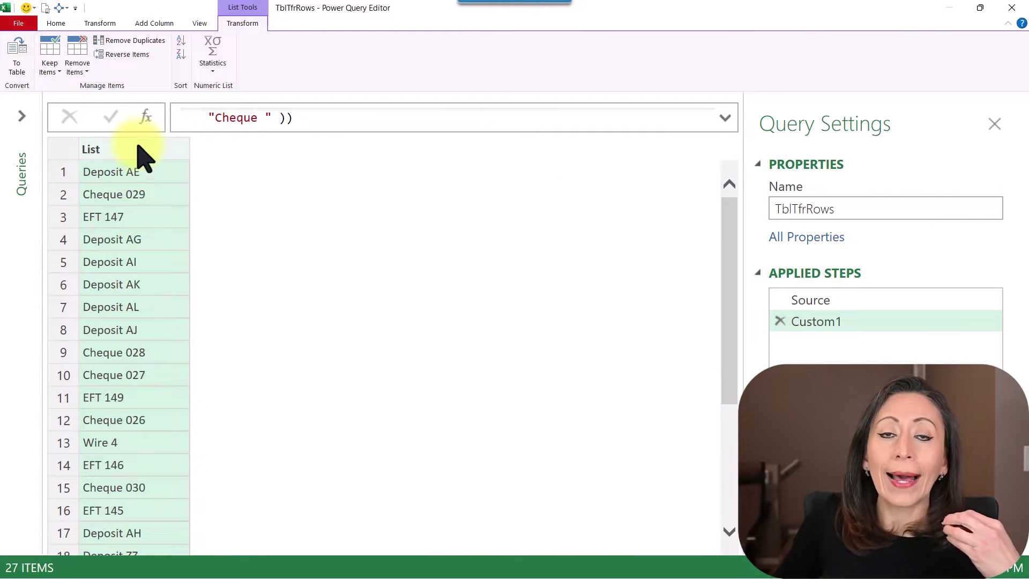
click(158, 376)
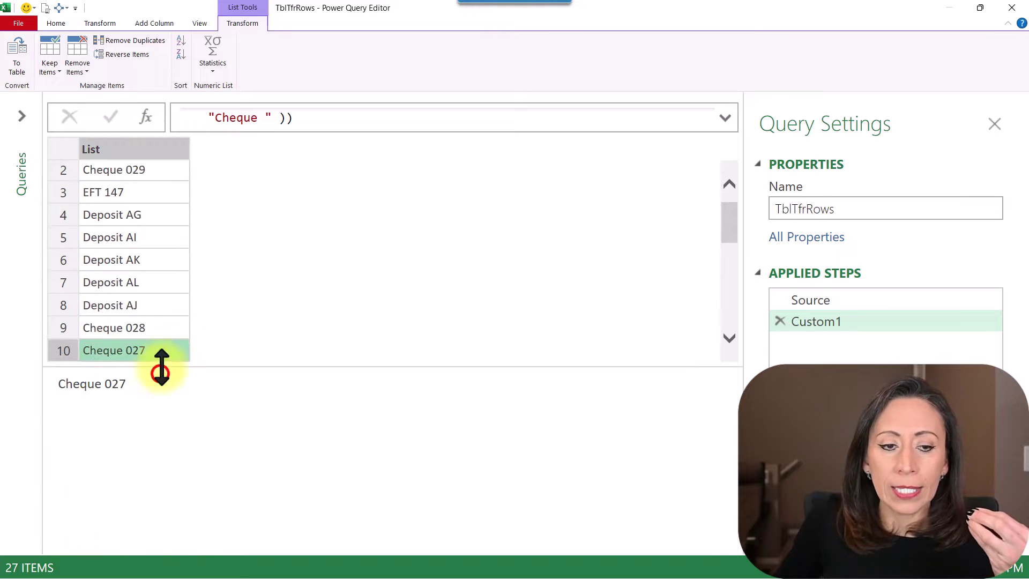
click(166, 329)
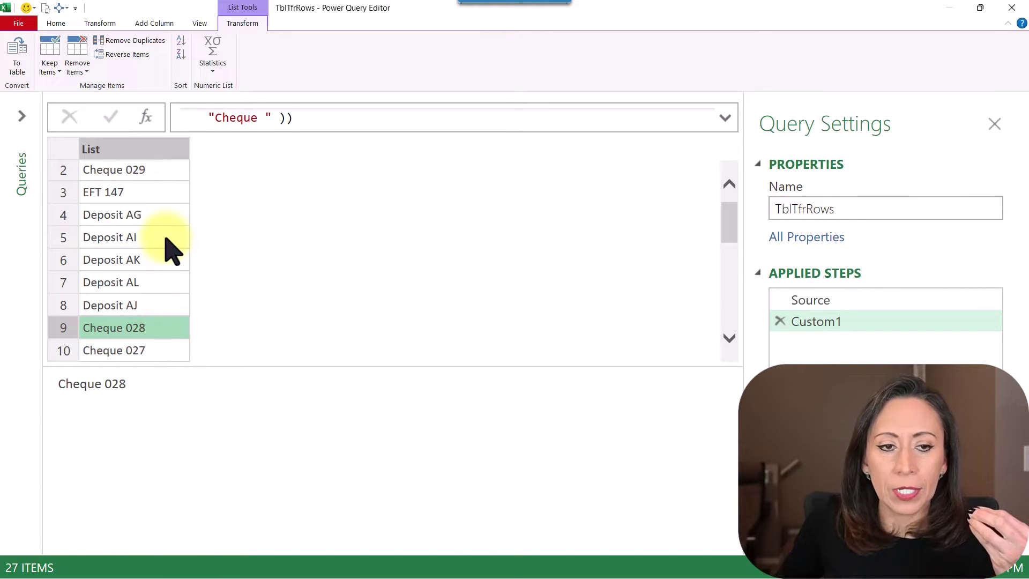
scroll(166, 236, up, 1)
click(162, 199)
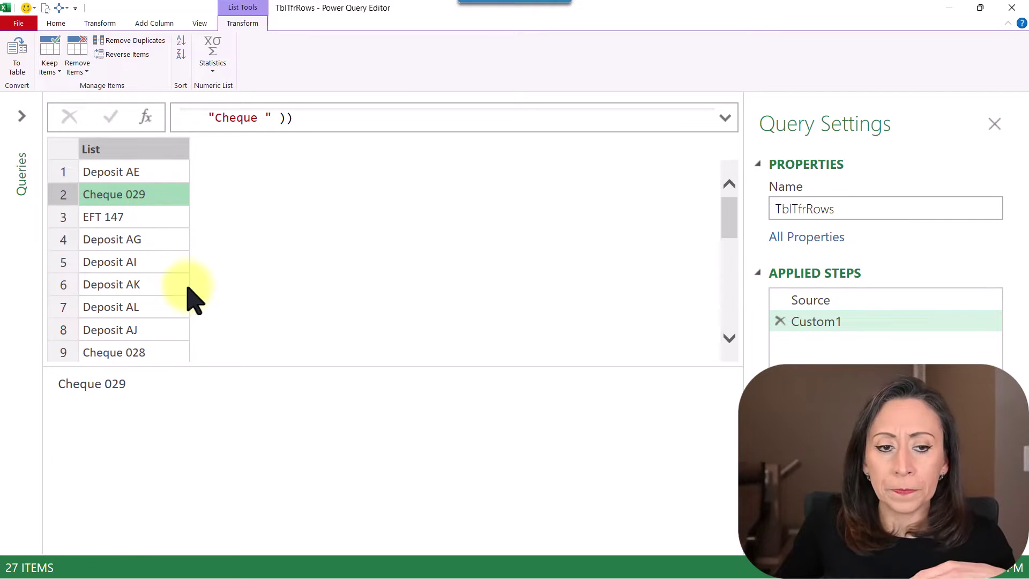
click(153, 149)
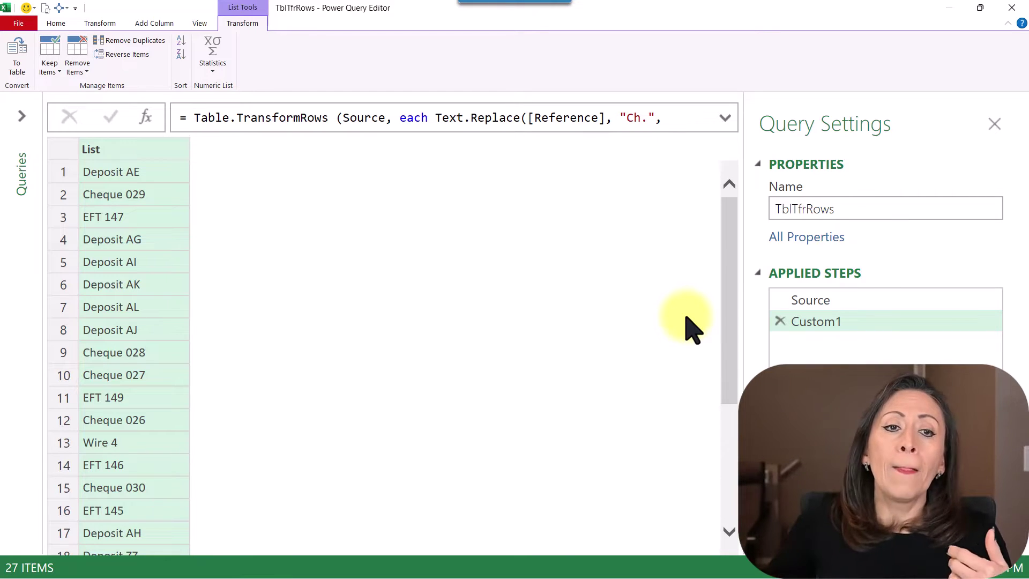
Review the original Reference column in the Source step
click(810, 300)
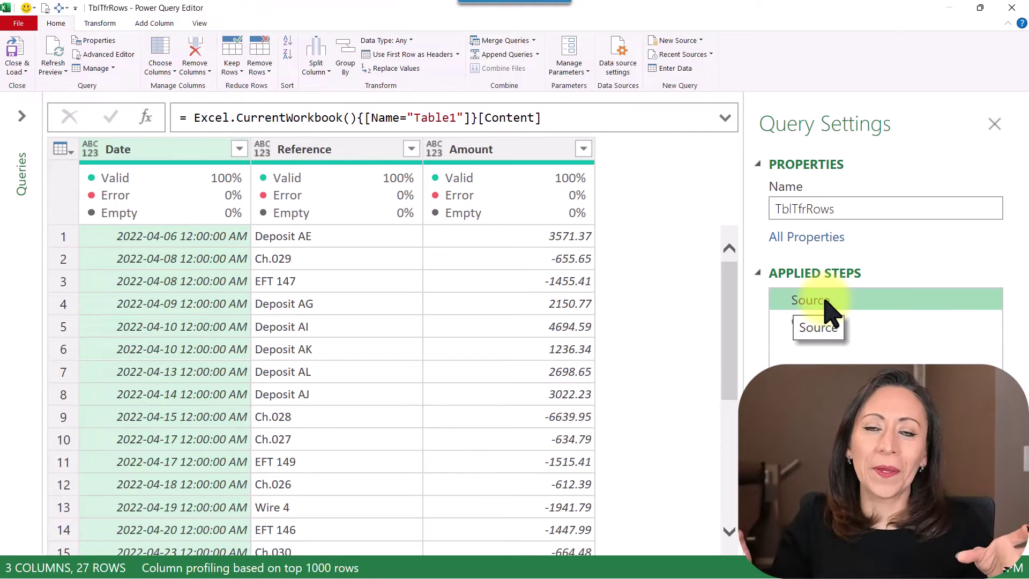
click(367, 150)
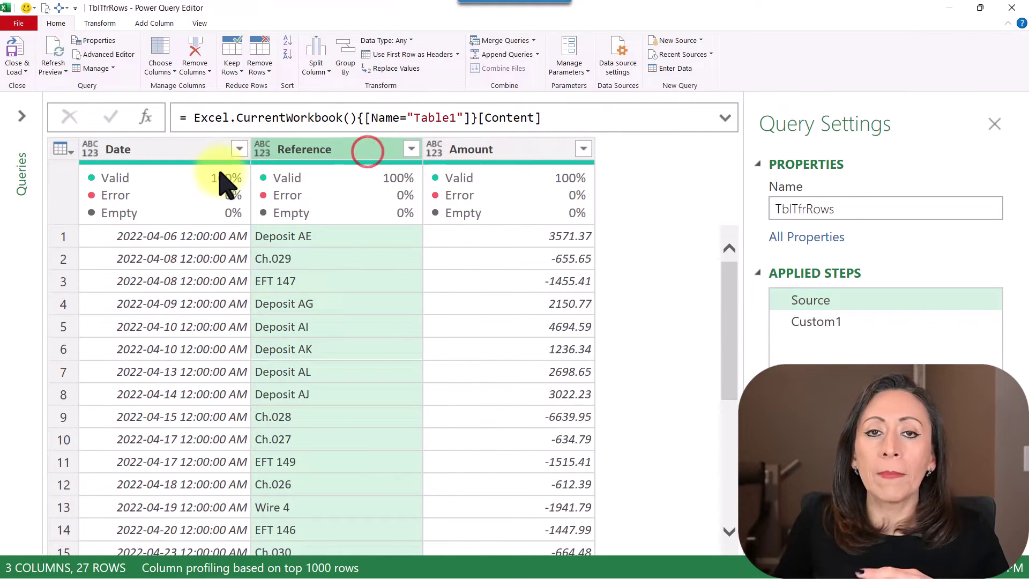
click(370, 150)
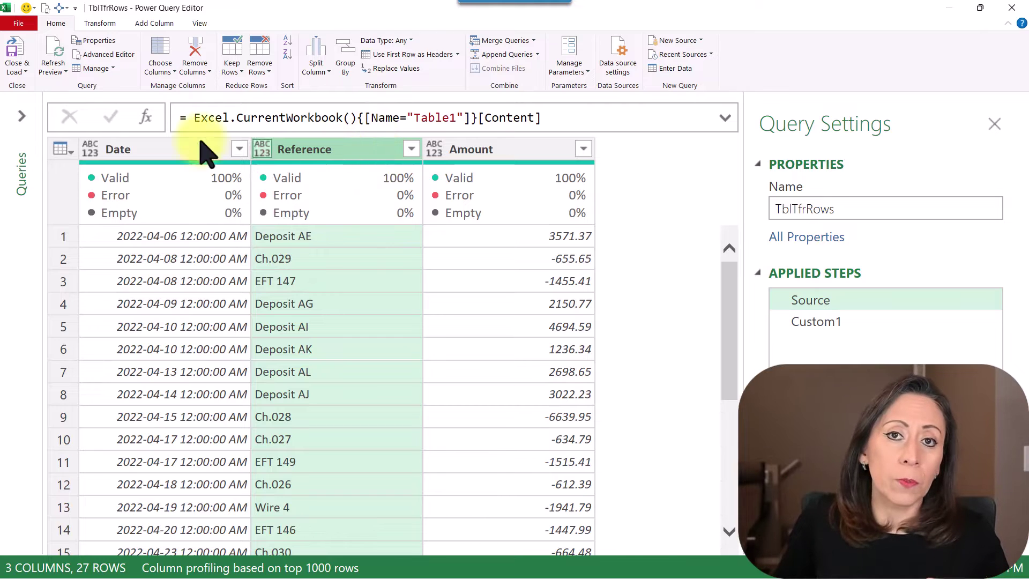
Copy the entire formula of the Source step and leave the formula unedited
drag(639, 118, 131, 120)
key(ctrl+c)
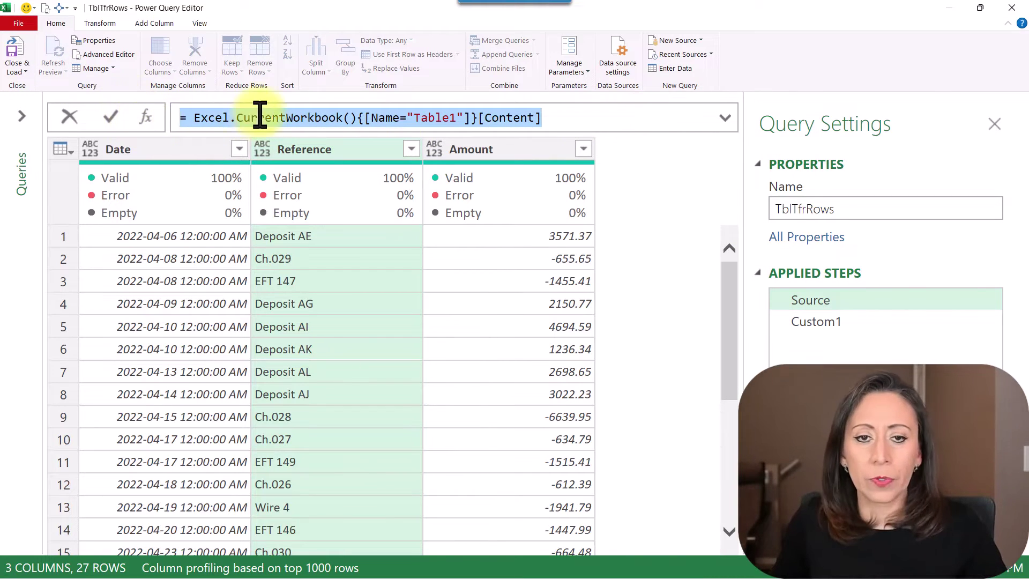
key(Escape)
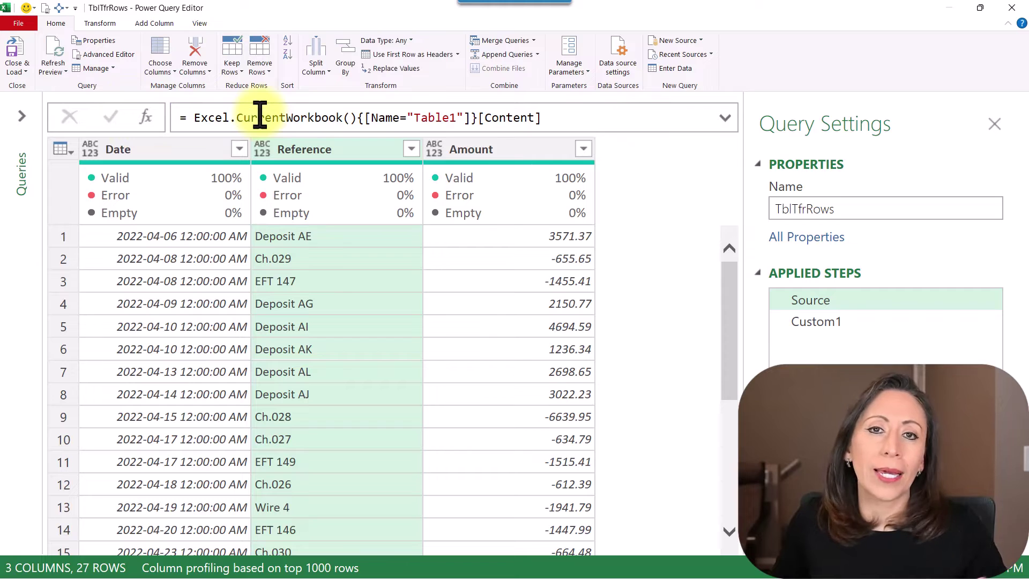
Expand the Queries pane, create a blank query and name it TblTfrCols
click(26, 116)
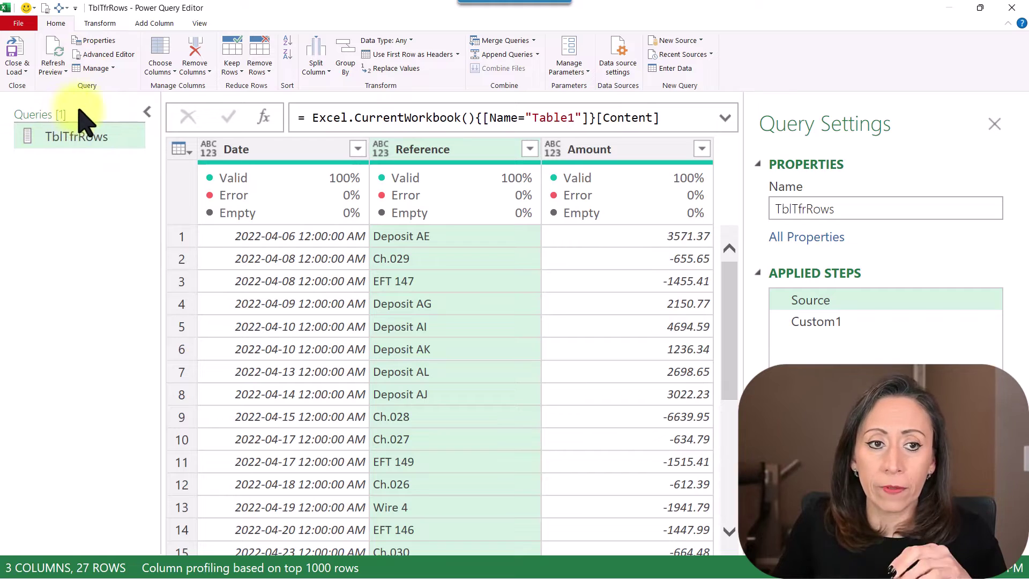
right_click(64, 187)
click(79, 179)
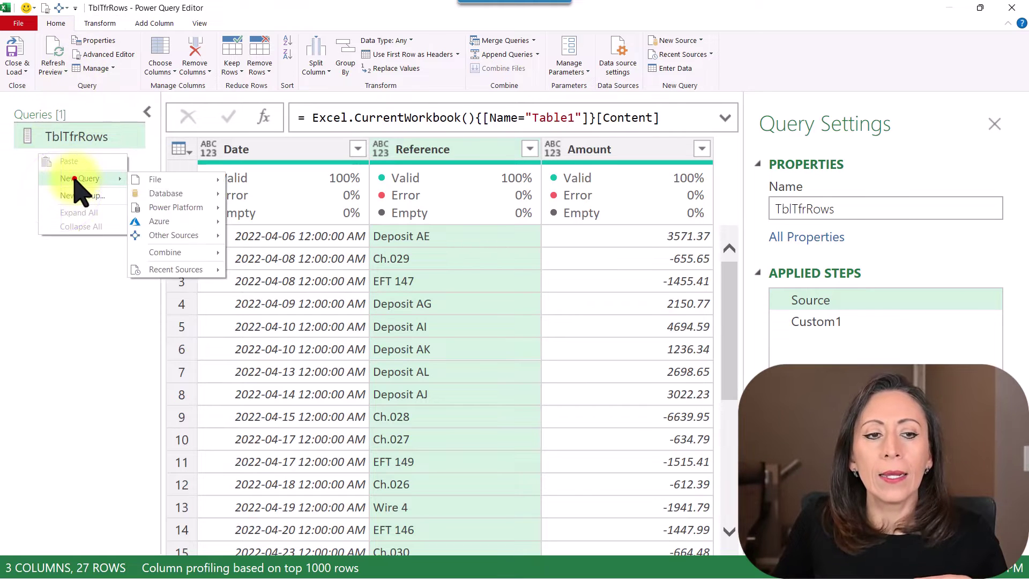
click(209, 237)
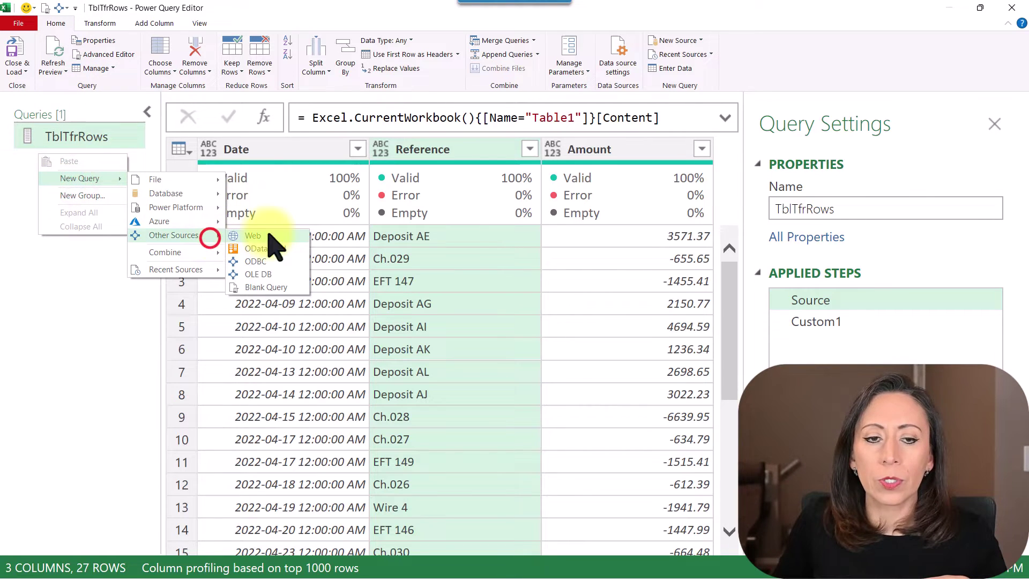
click(276, 287)
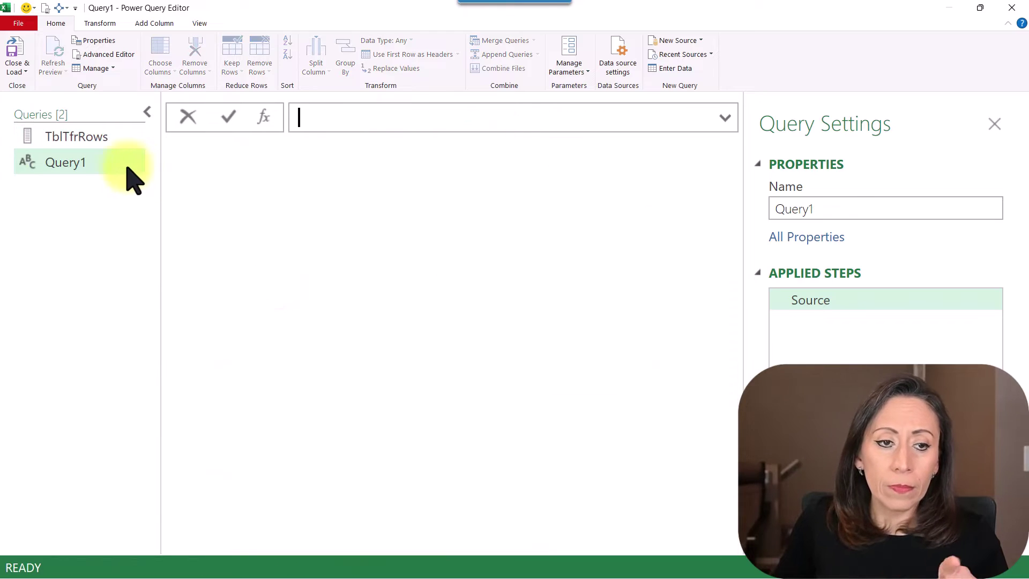
double_click(126, 166)
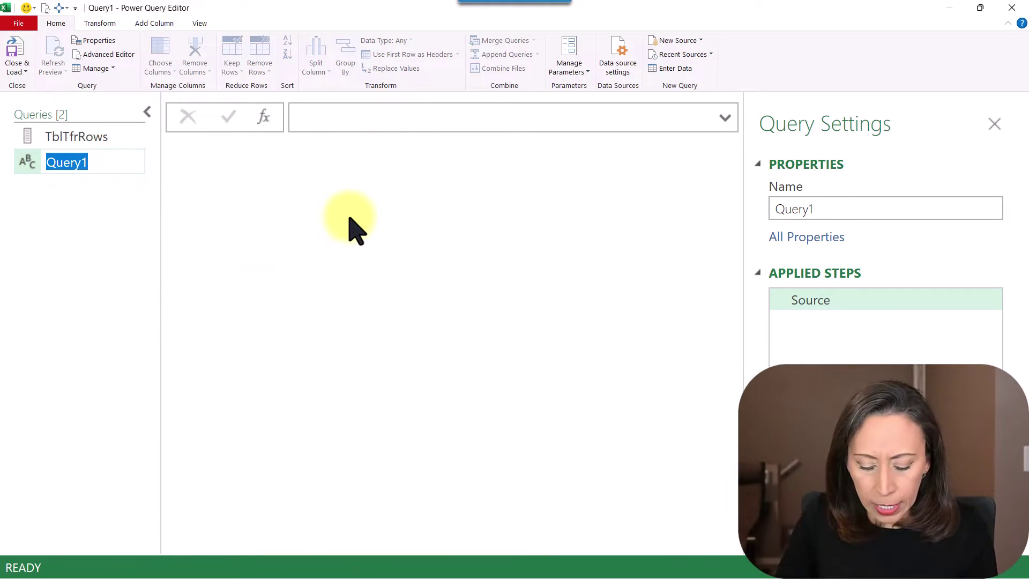
text(TblTfr)
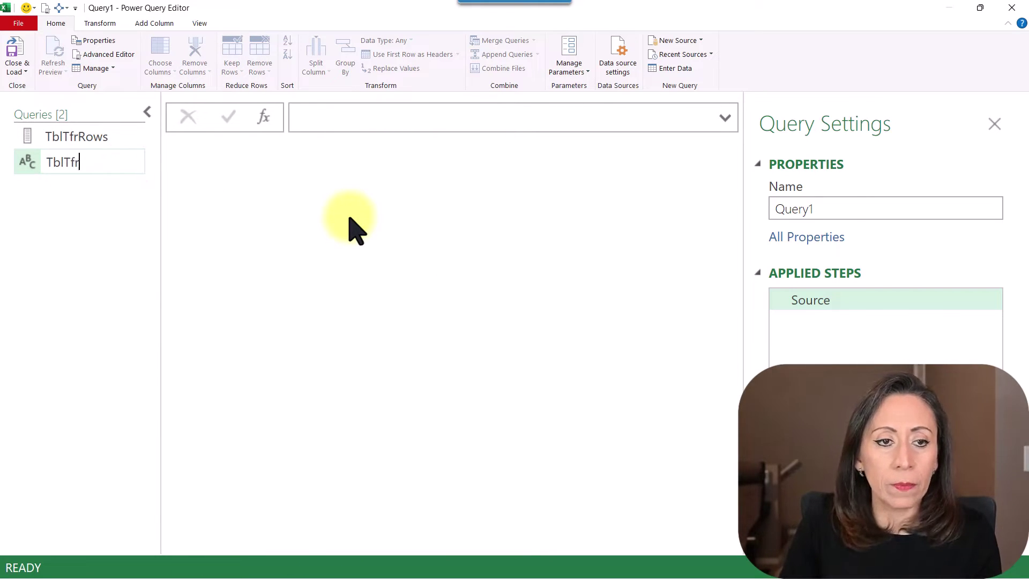
text(Cols)
key(Return)
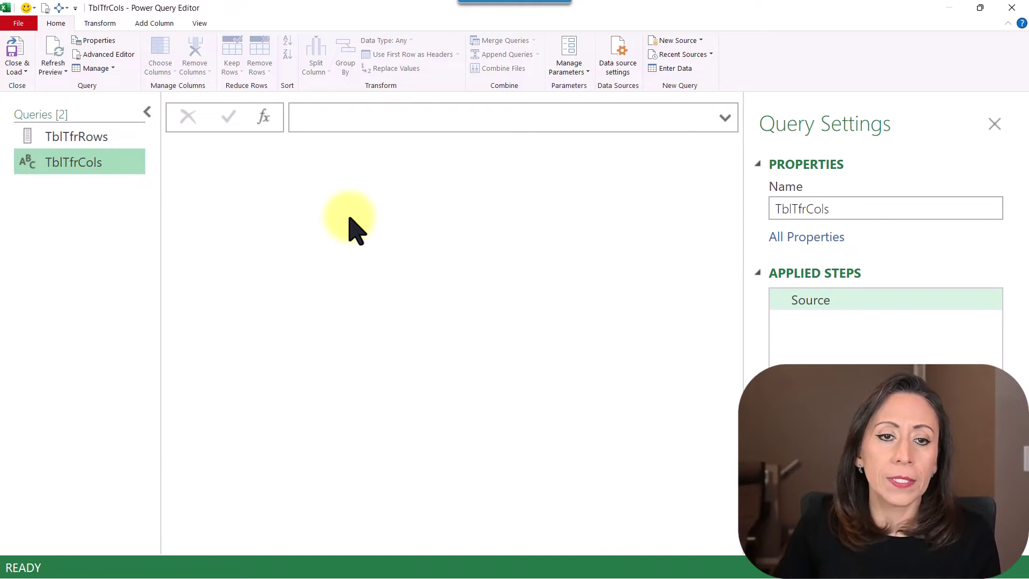
Set the TblTfrCols query's Source formula to the copied Excel.CurrentWorkbook(){[Name="Table1"]}[Content]
click(497, 112)
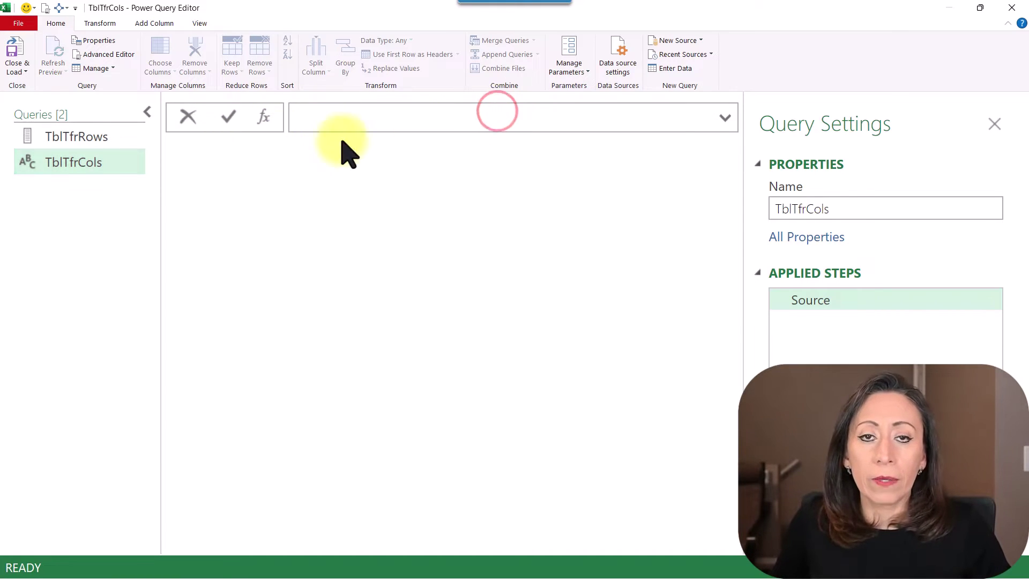
key(ctrl+v)
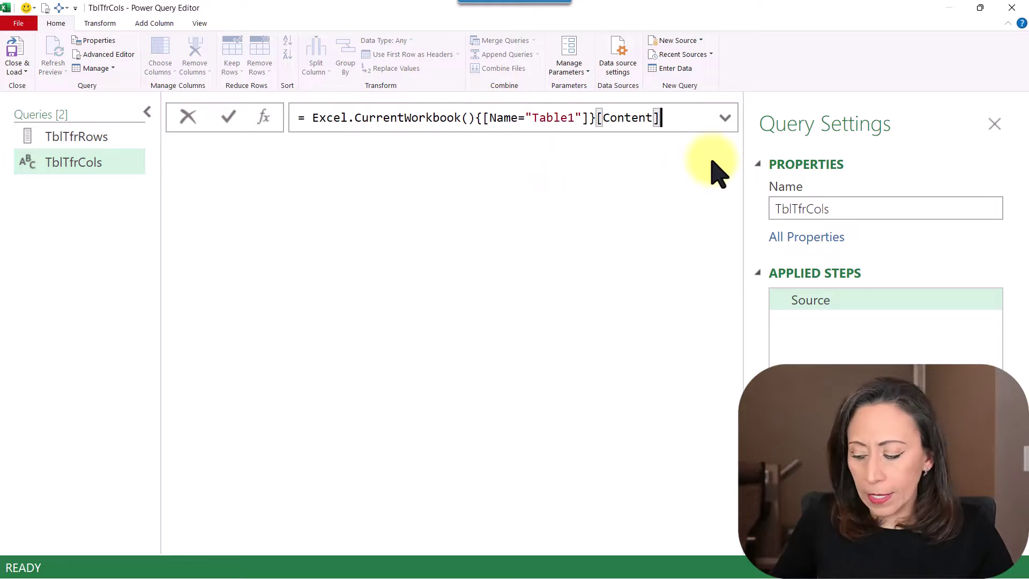
key(Return)
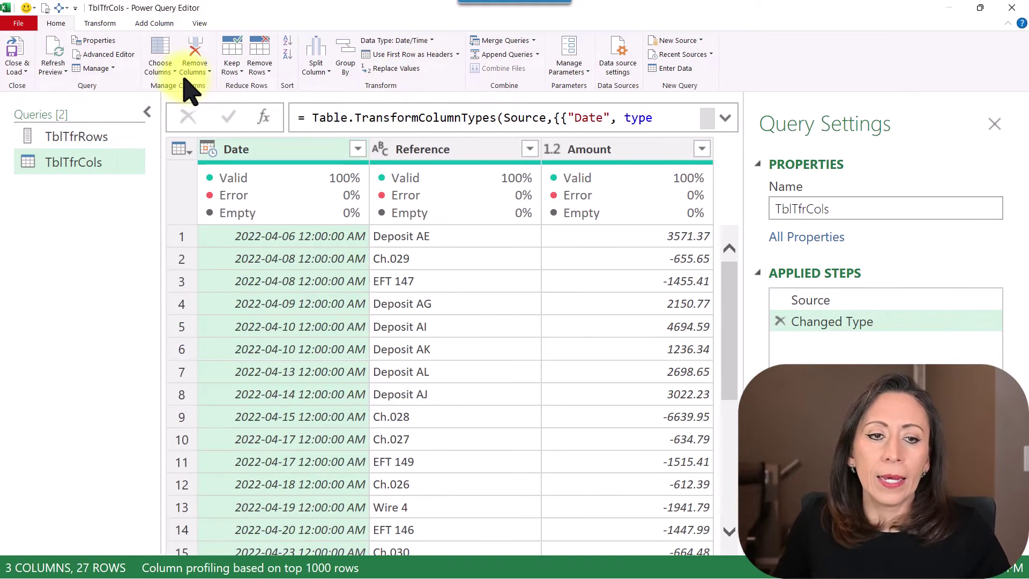
Collapse the Queries pane and delete the Changed Type step from the TblTfrCols query
click(149, 110)
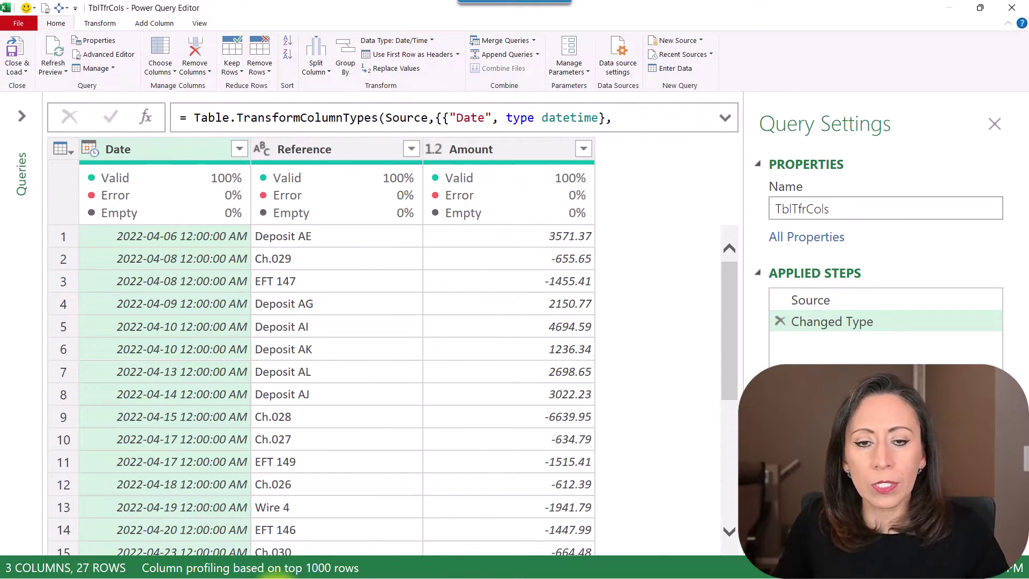
click(850, 320)
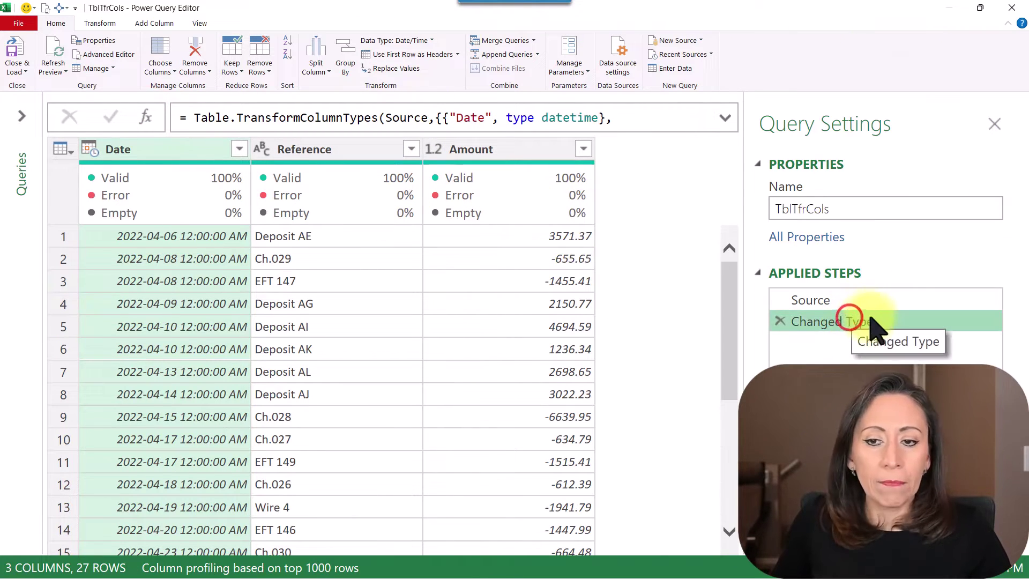
click(779, 321)
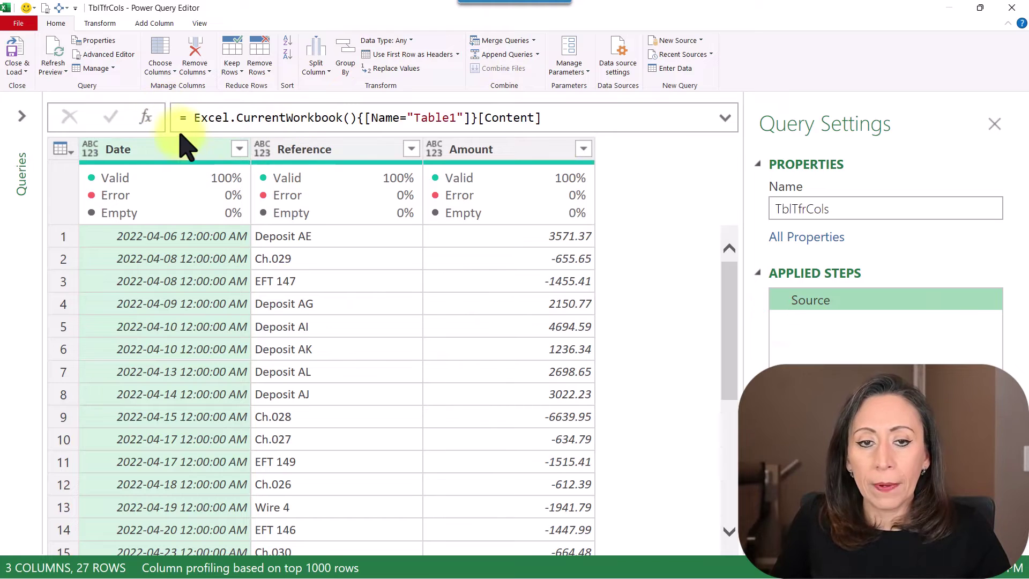
Add a custom step after Source and insert the Table.TransformColumns function before the Source reference in its formula
click(146, 117)
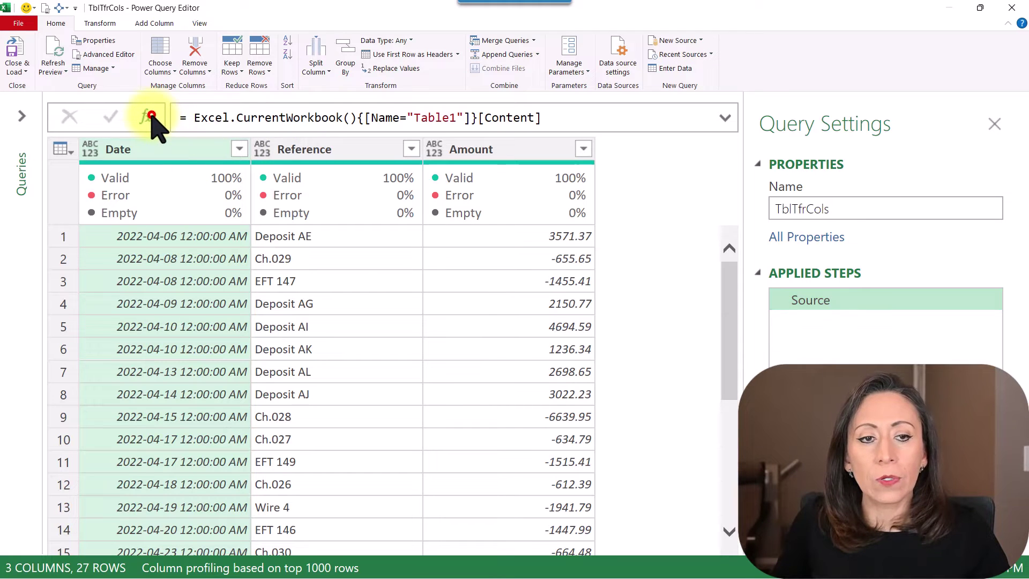
click(184, 118)
text(ta)
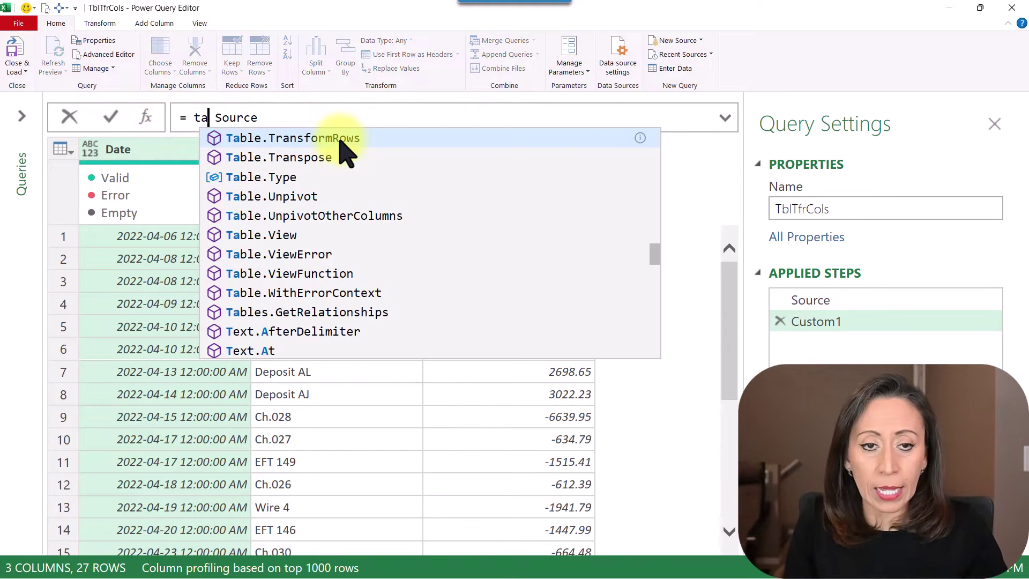
text(tco)
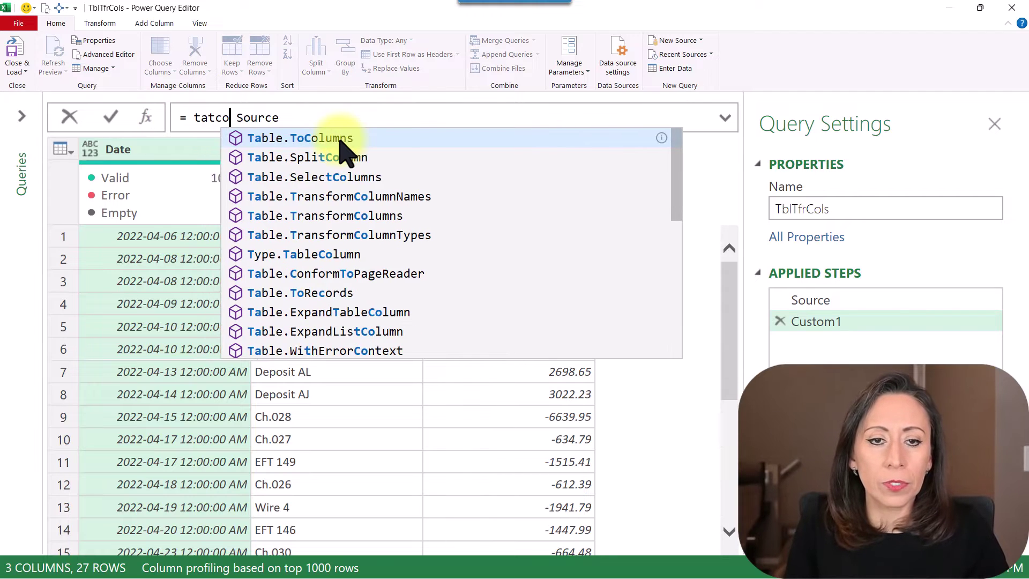
key(Escape)
key(Tab)
key(BackSpace)
key(BackSpace)
key(BackSpace)
key(BackSpace)
key(BackSpace)
key(BackSpace)
key(BackSpace)
key(BackSpace)
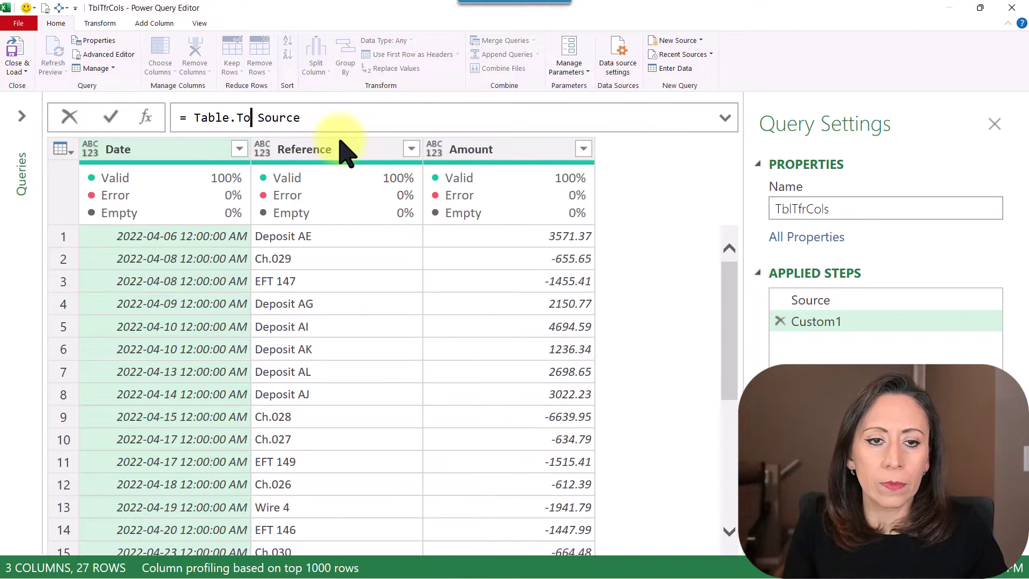
text(r)
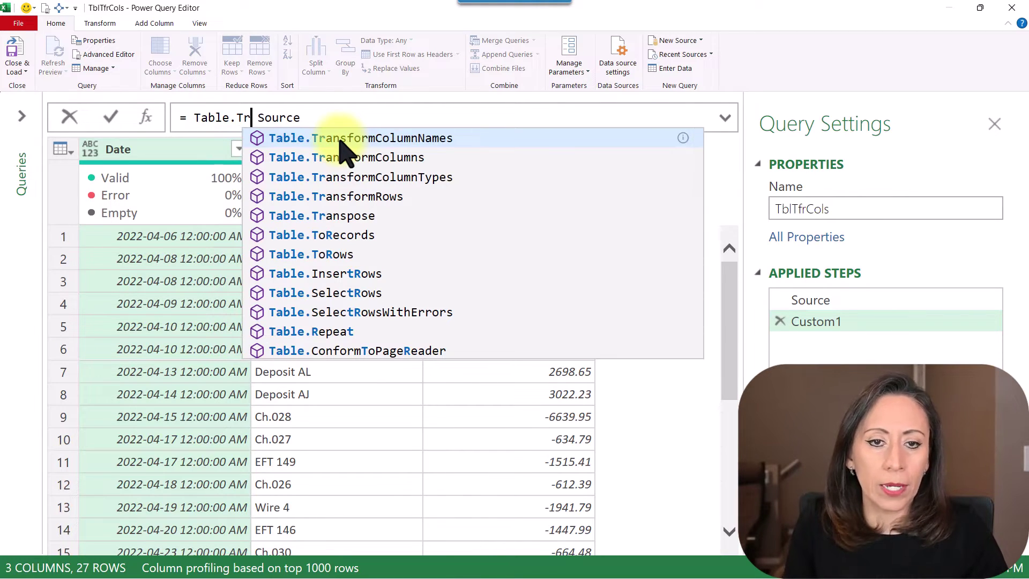
click(343, 158)
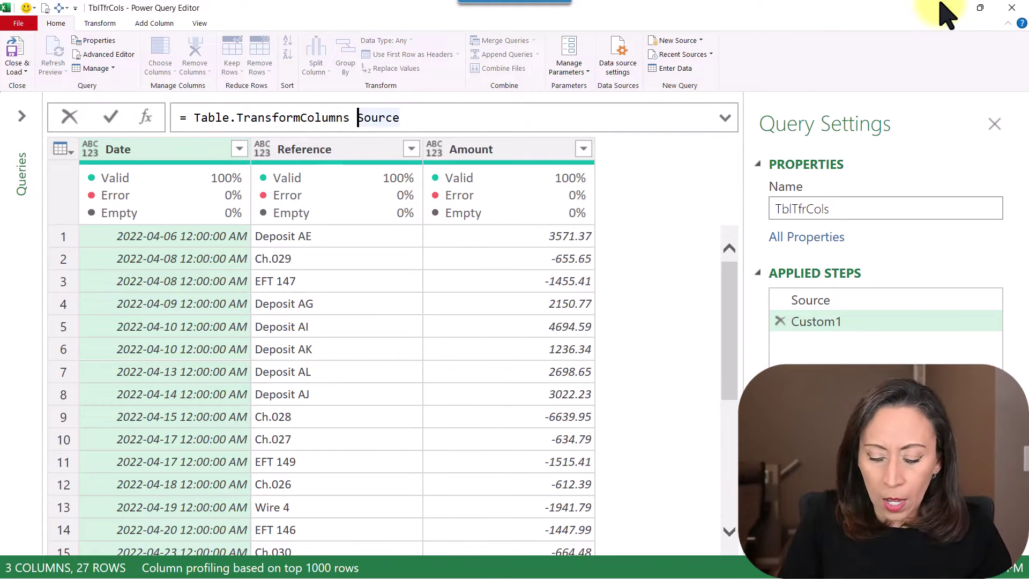
Pass Source as the table argument of Table.TransformColumns and start a nested list { { } } for the transform operations
text(()
key(End)
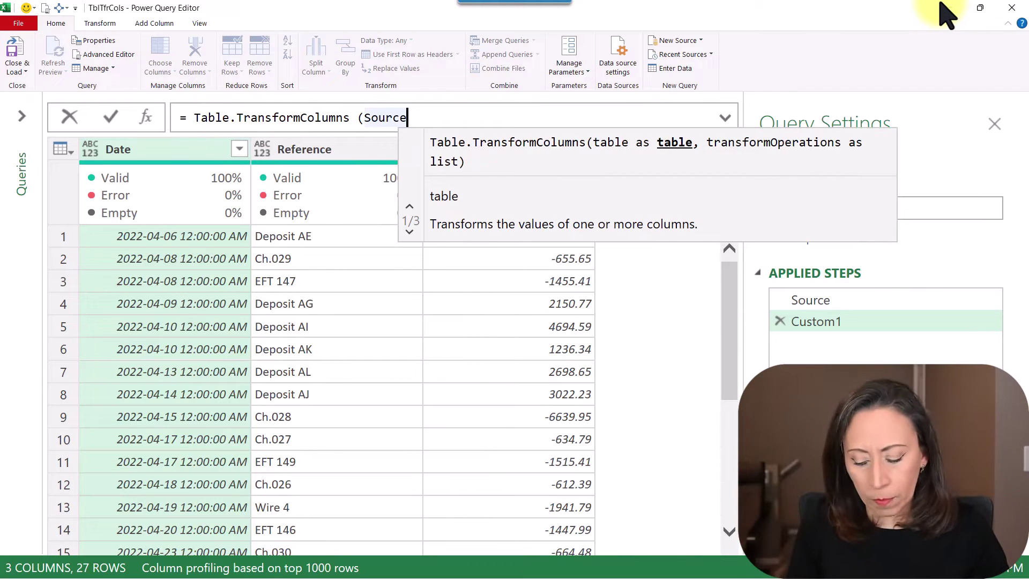
text(,)
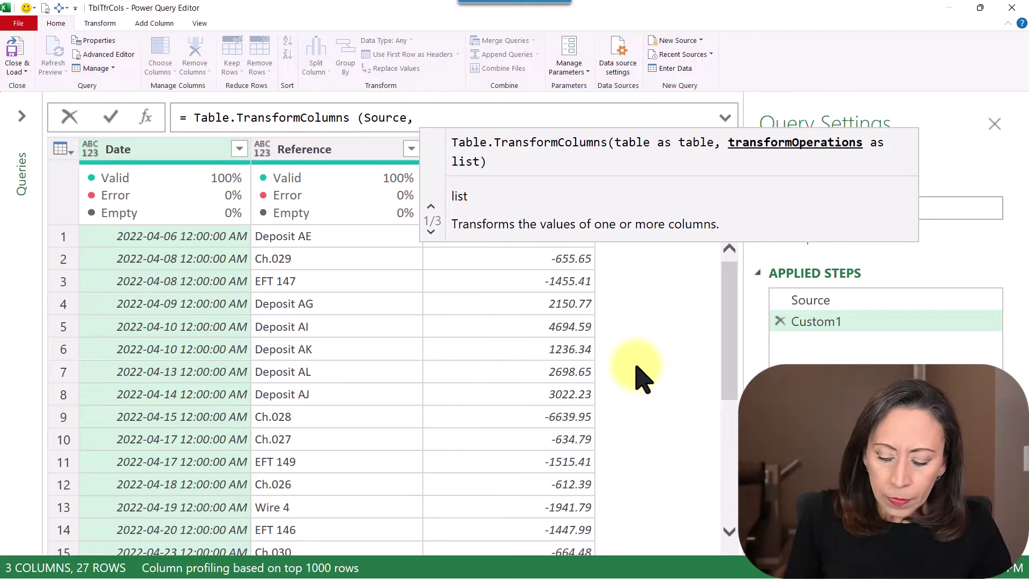
text({)
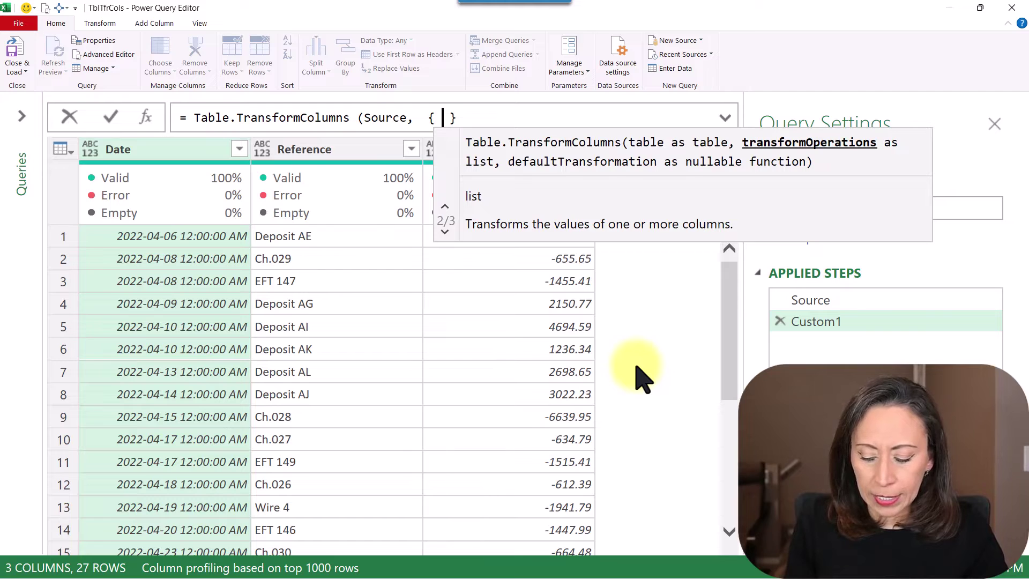
text({ { )
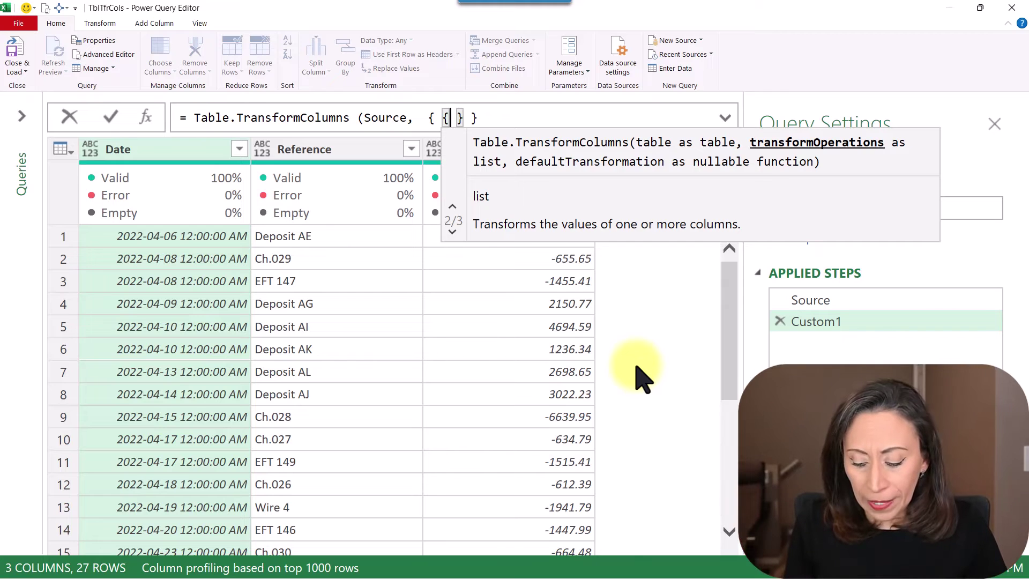
Enter the Reference column's name in quotes as the first item of the inner list, followed by a comma
text(")
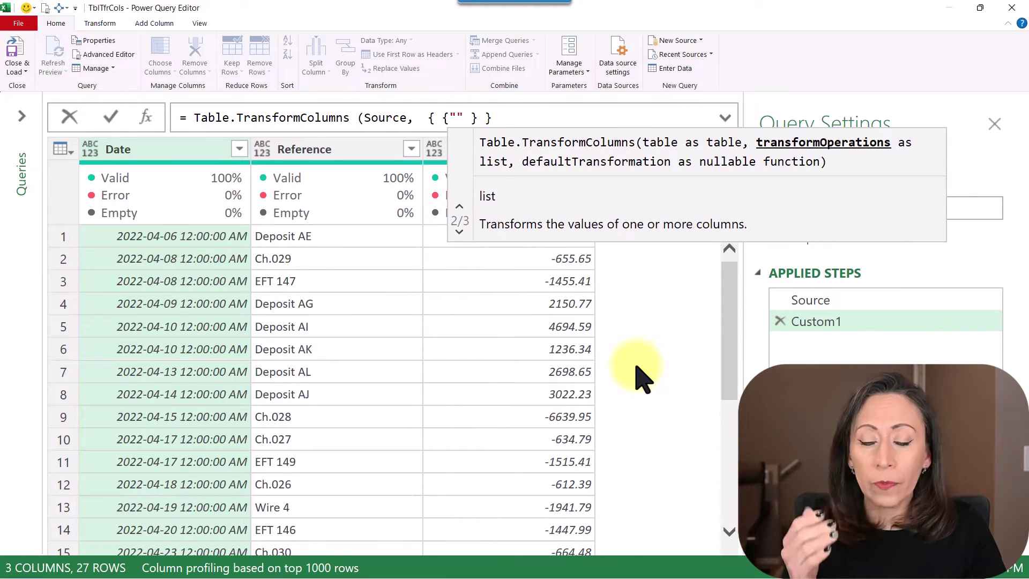
text(REfe)
key(BackSpace)
key(BackSpace)
key(BackSpace)
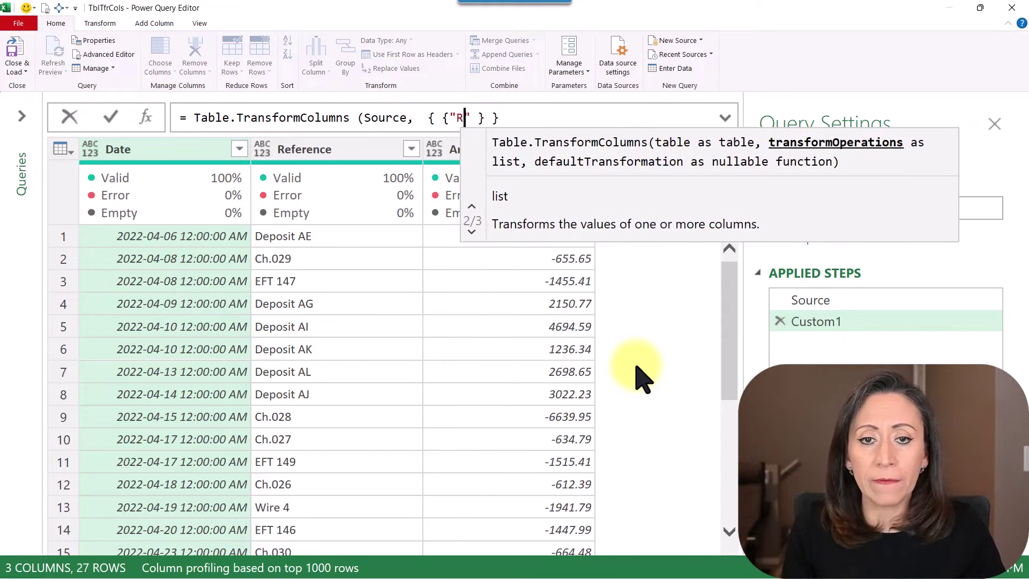
text(erence)
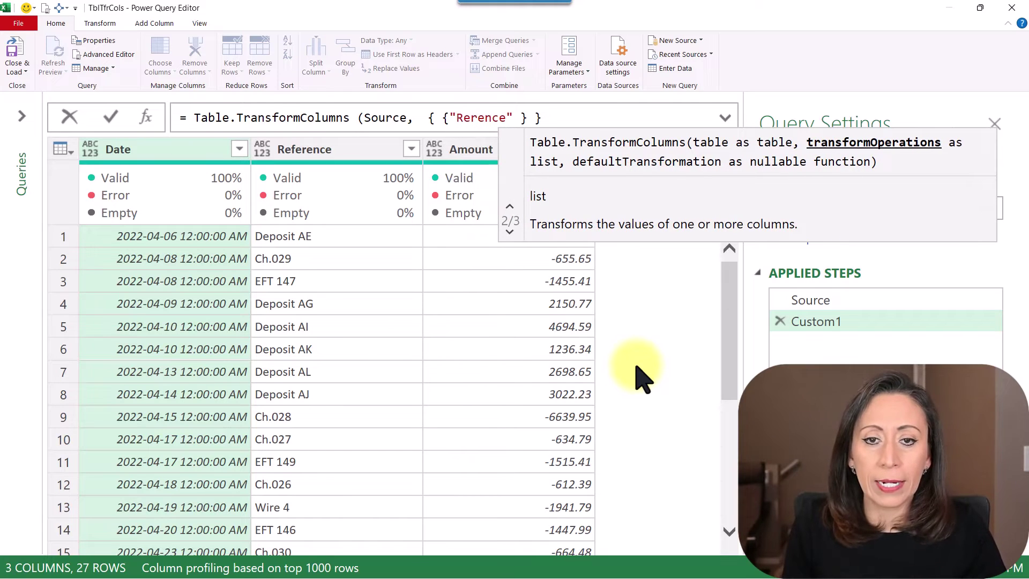
text(", )
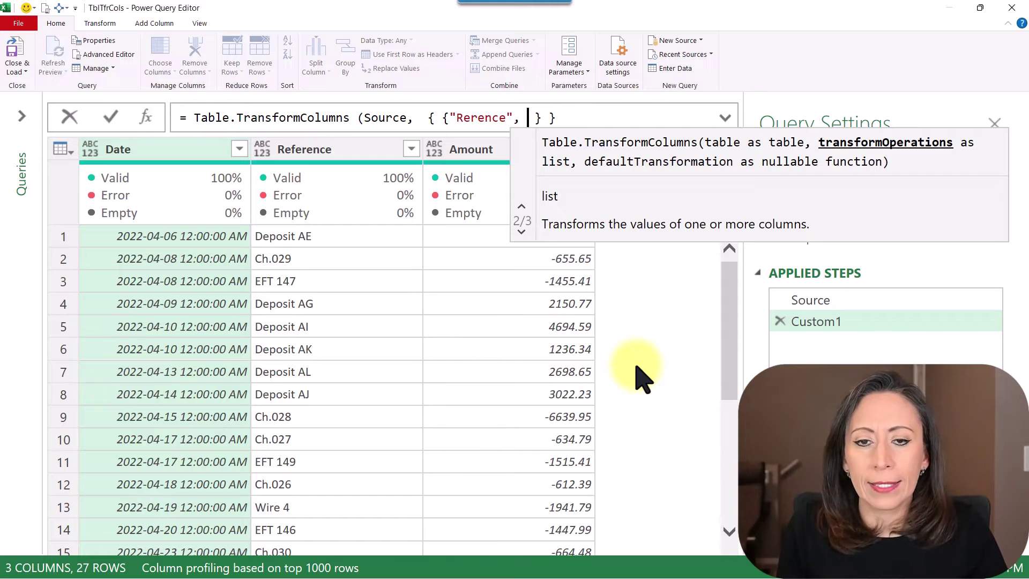
Add each Text.Replace() as the column's transformation and correct the spelling of the column name to "Reference"
text(ea )
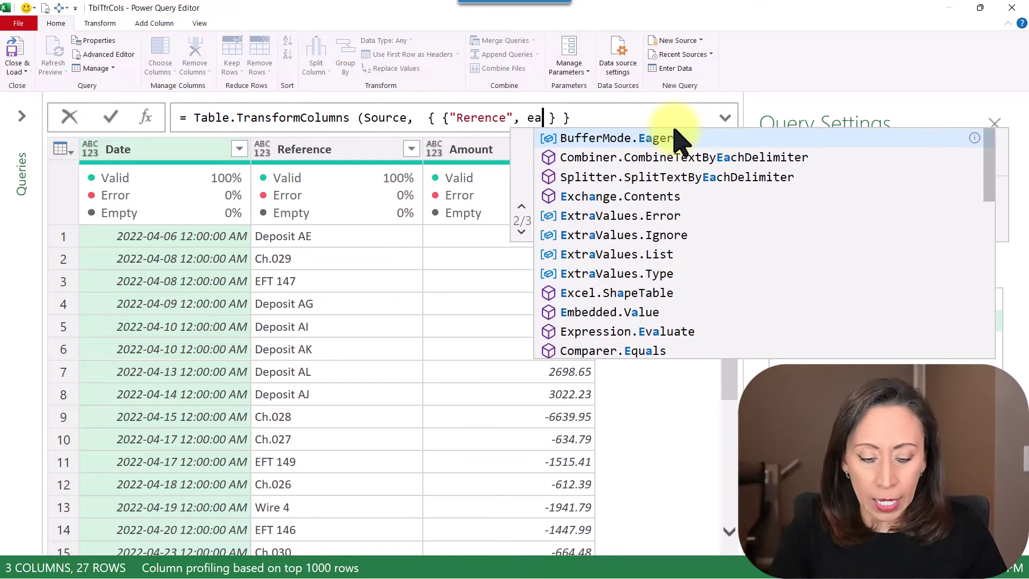
text(ch )
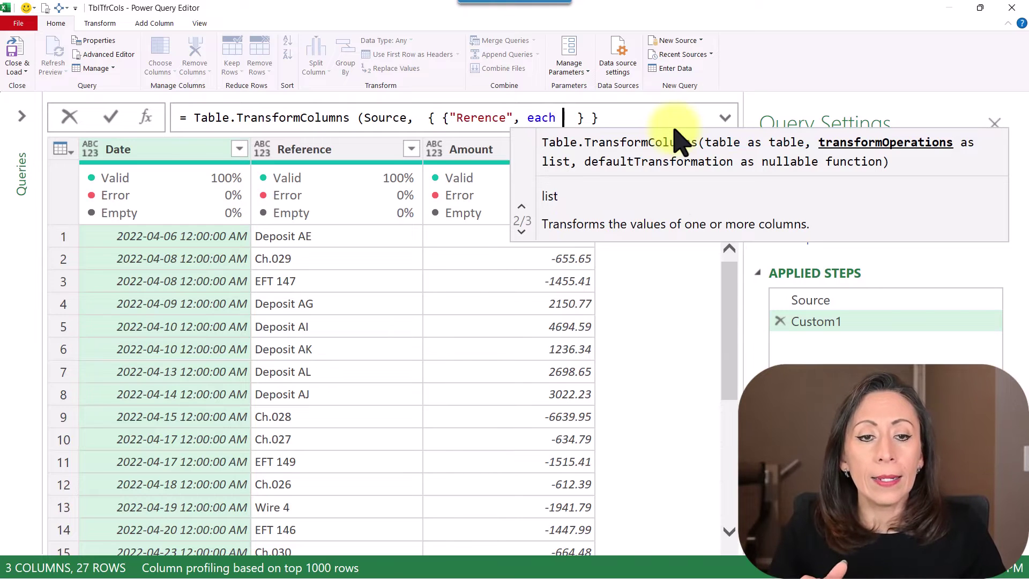
text(te)
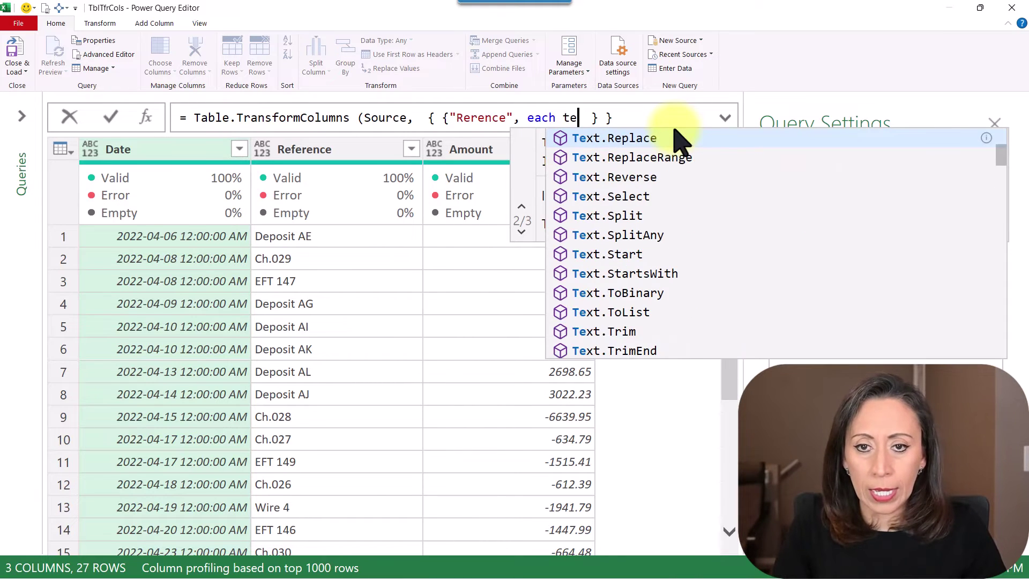
click(675, 130)
text(()
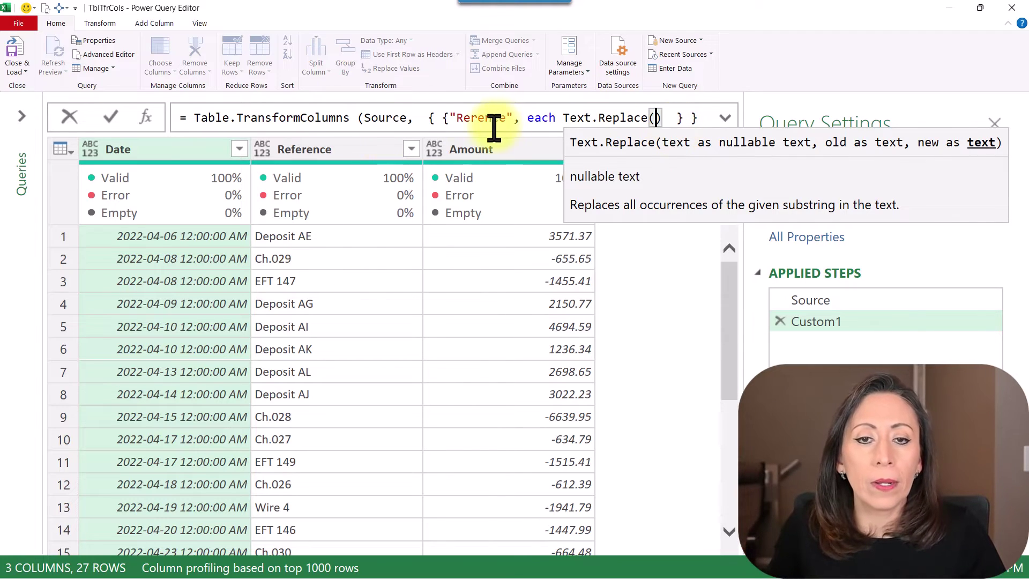
click(471, 119)
text(fe)
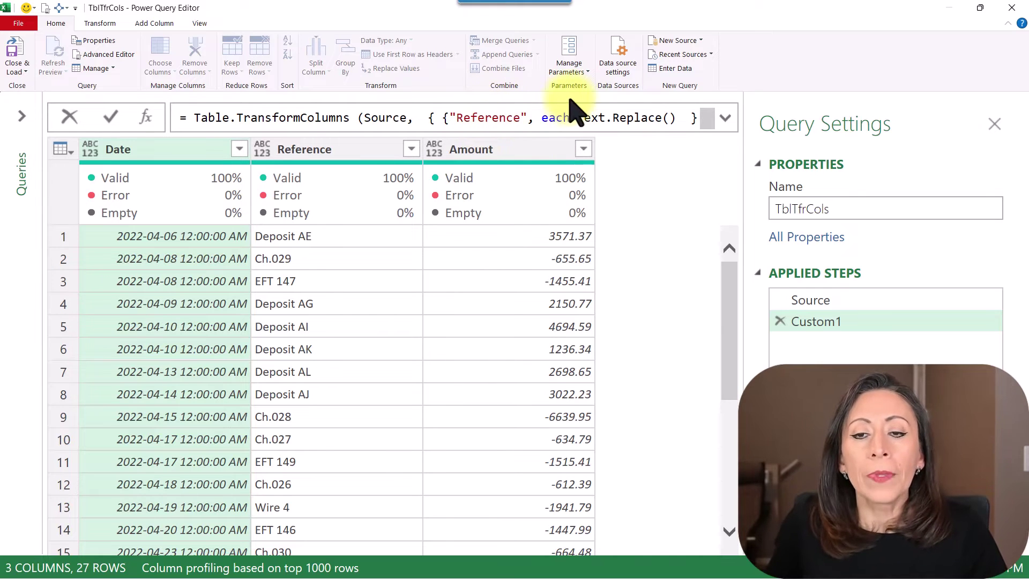
Pass an underscore as the text argument of Text.Replace, followed by a comma
click(665, 118)
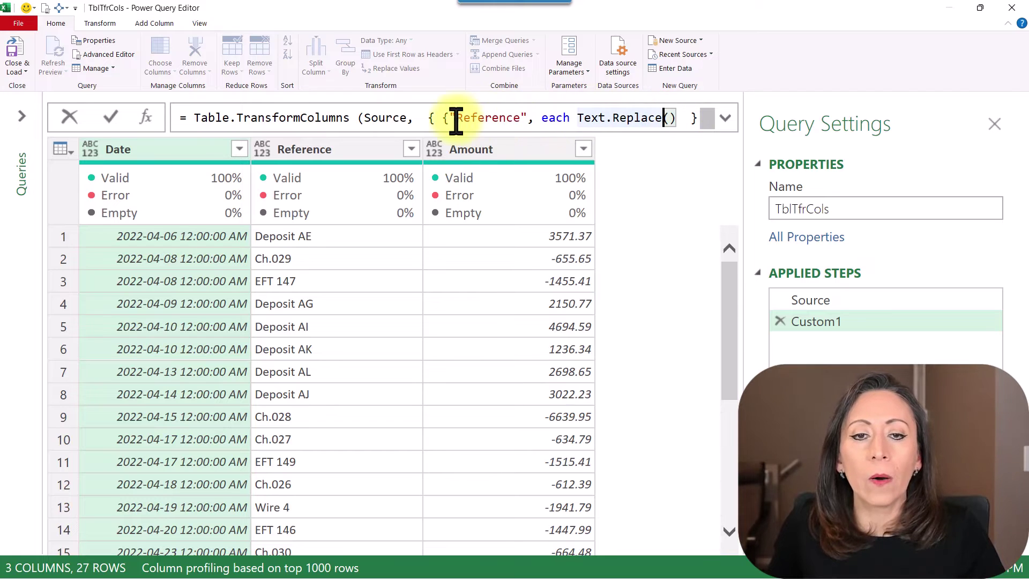
drag(455, 118, 525, 118)
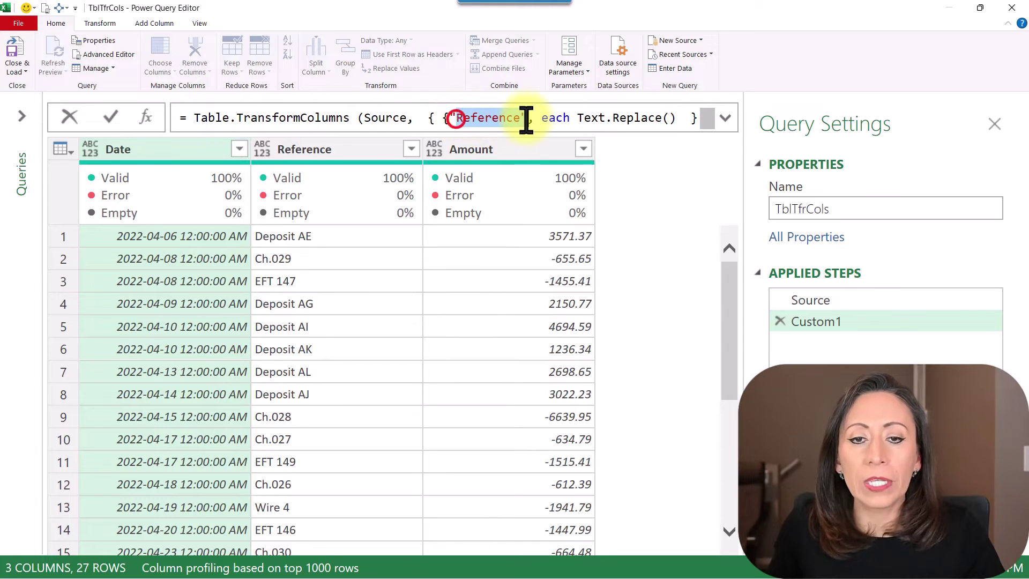
click(667, 118)
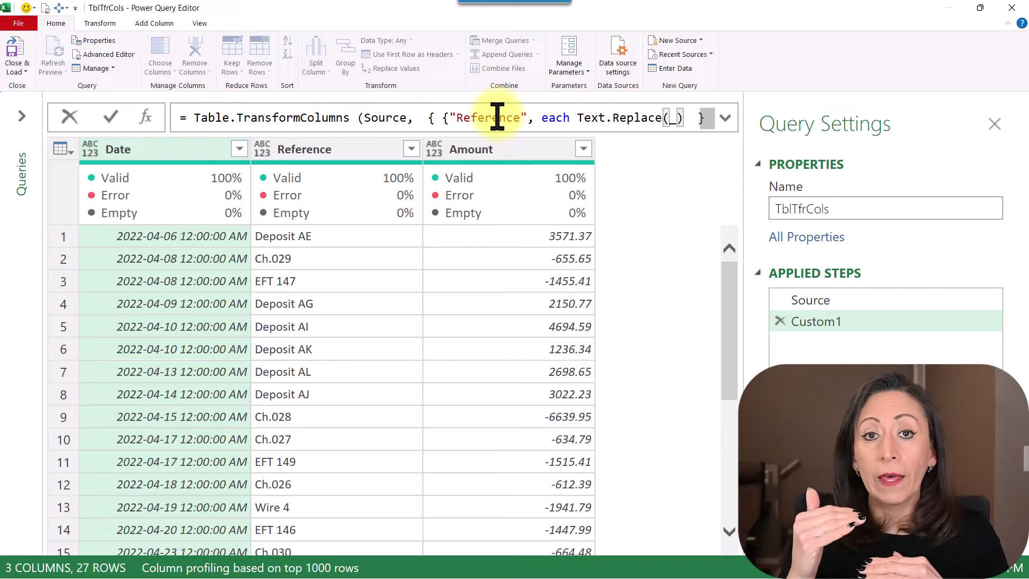
text(,)
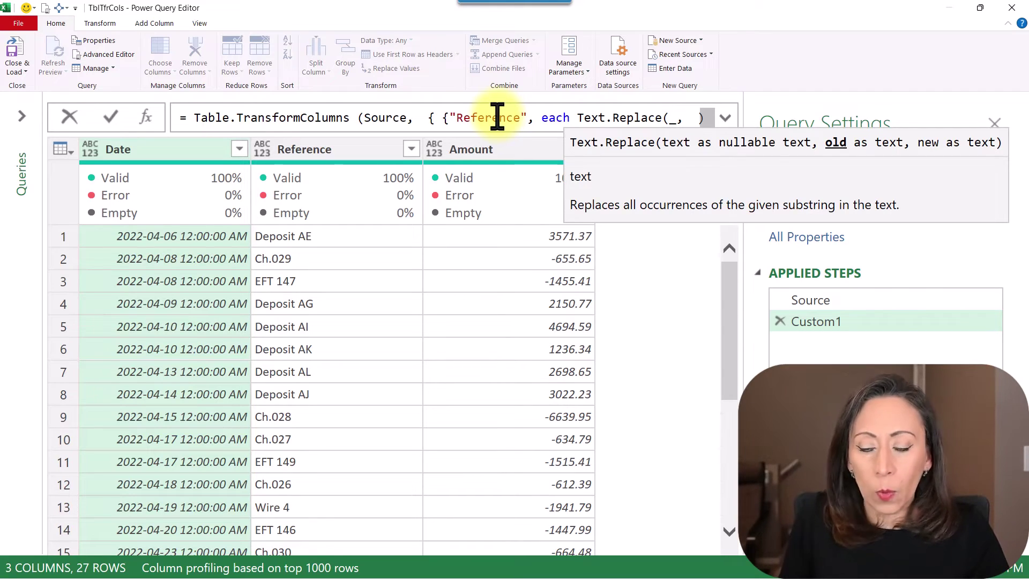
Enter "Ch." as the old text and "Cheque " with a trailing space as the new text in Text.Replace
text( "Ch.)
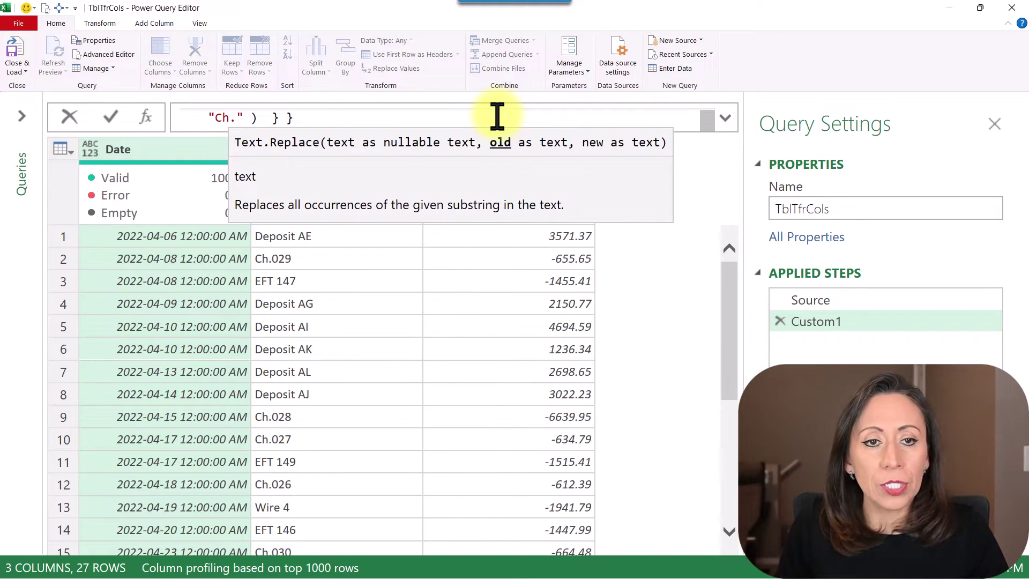
text(")
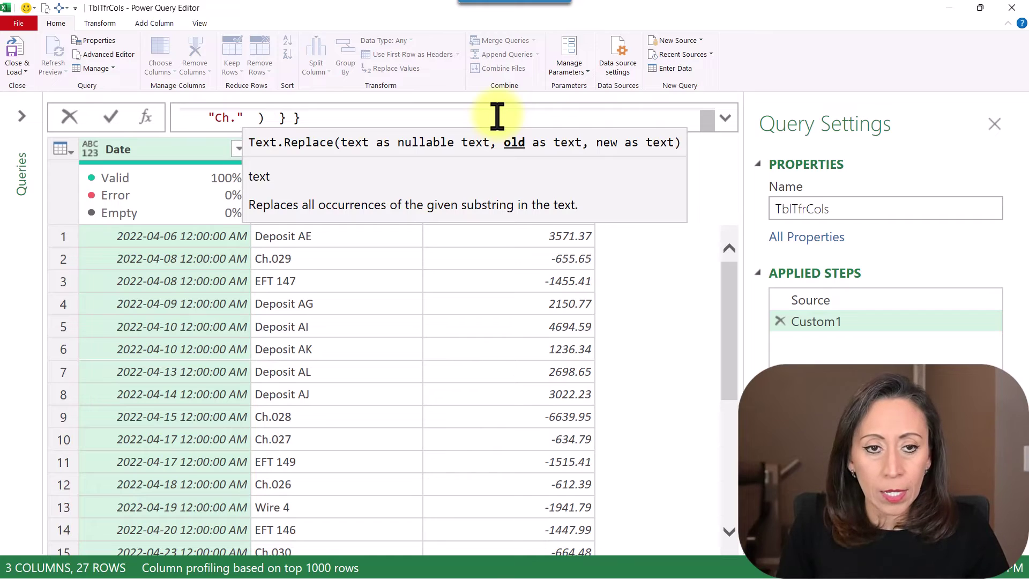
text( , )
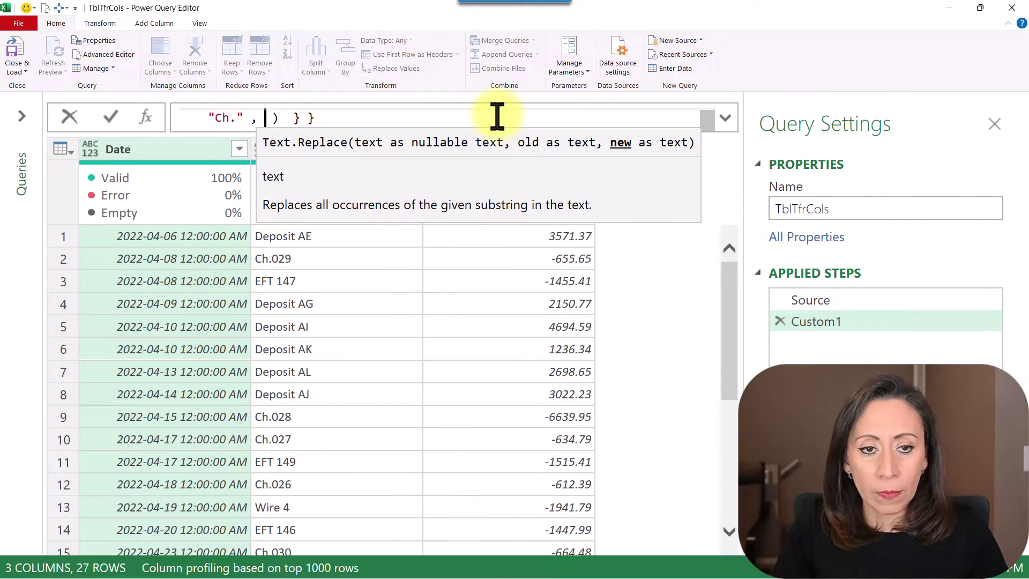
text(")
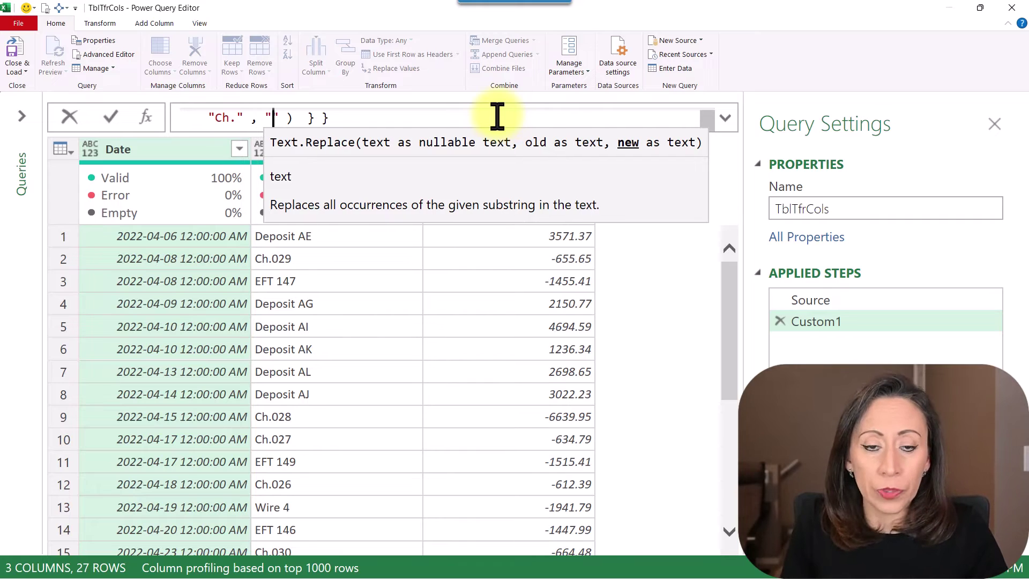
text(Cheque )
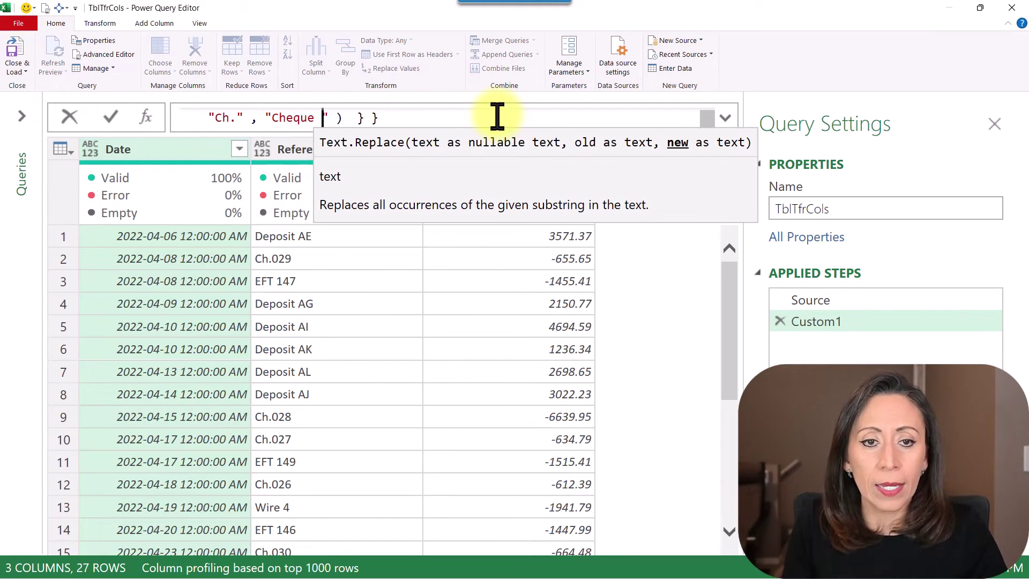
text(")
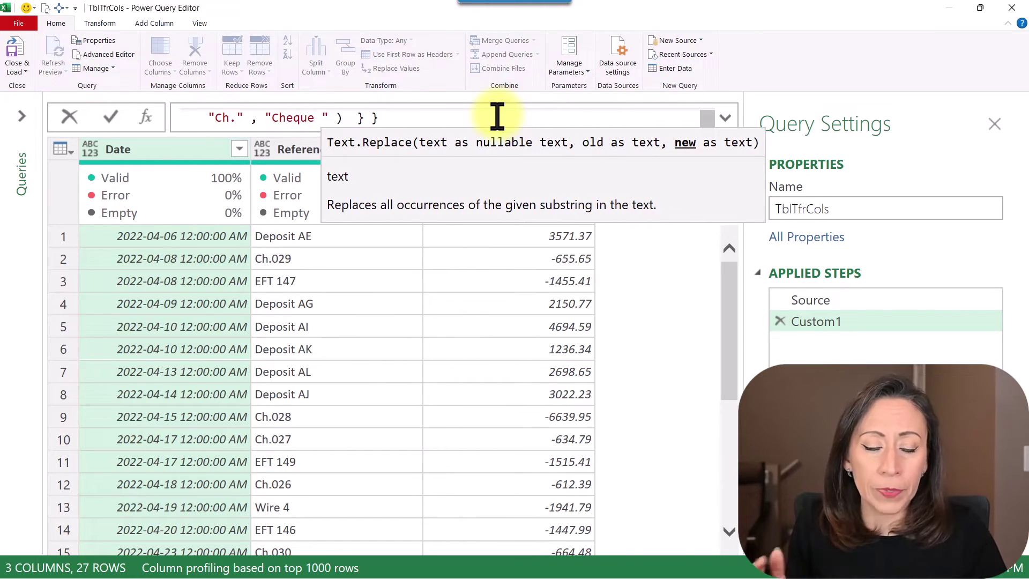
Close the Table.TransformColumns formula with its remaining closing brackets and apply it
text())
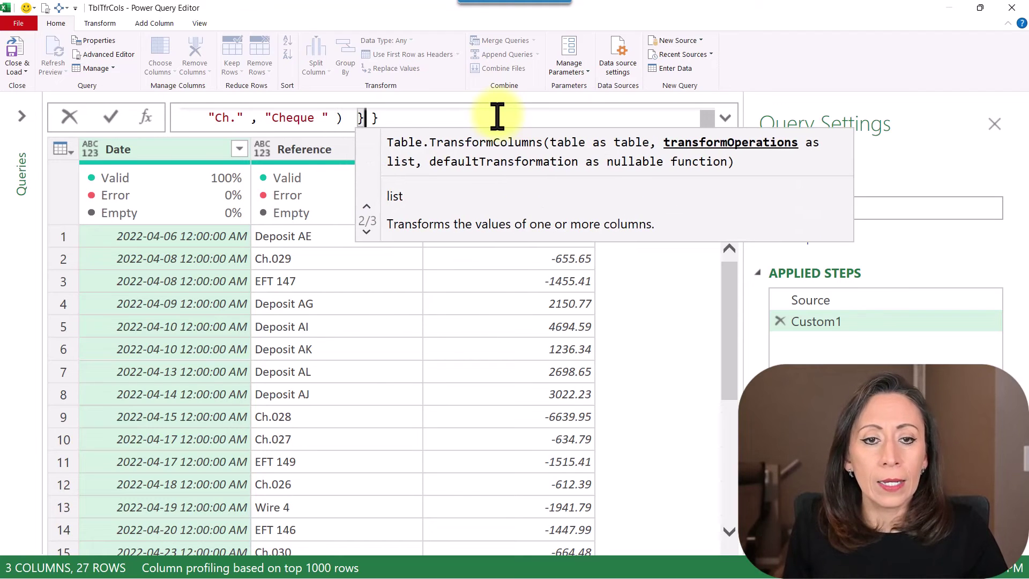
text(})
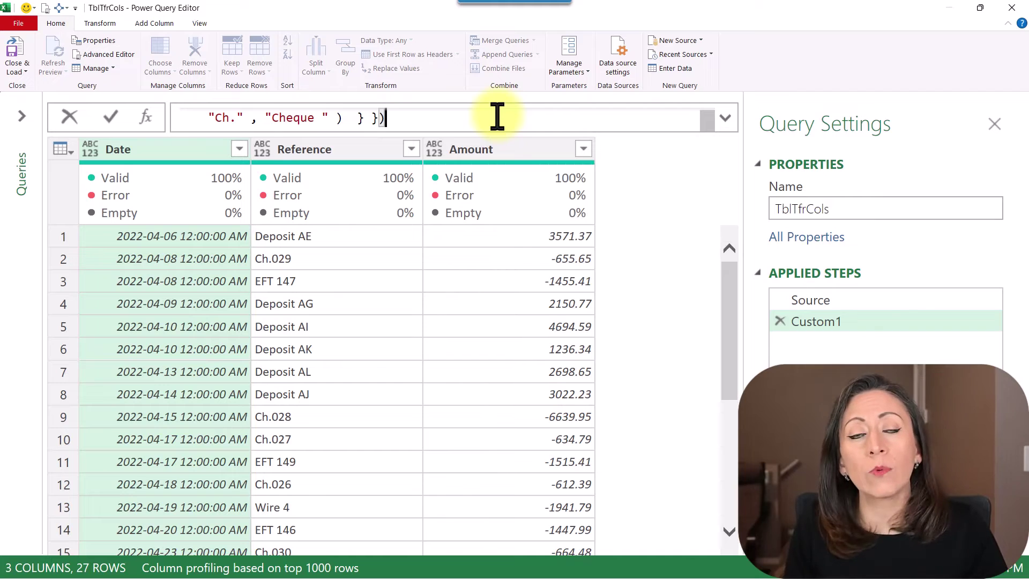
key(Return)
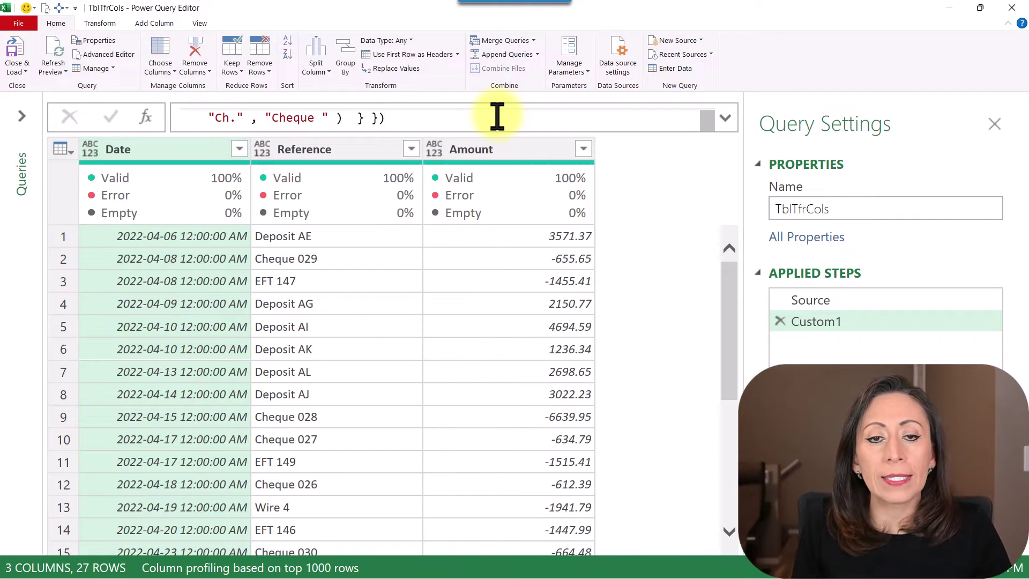
Examine the replaced cheque entries down the rows of the Reference column
click(346, 259)
scroll(349, 279, down, 2)
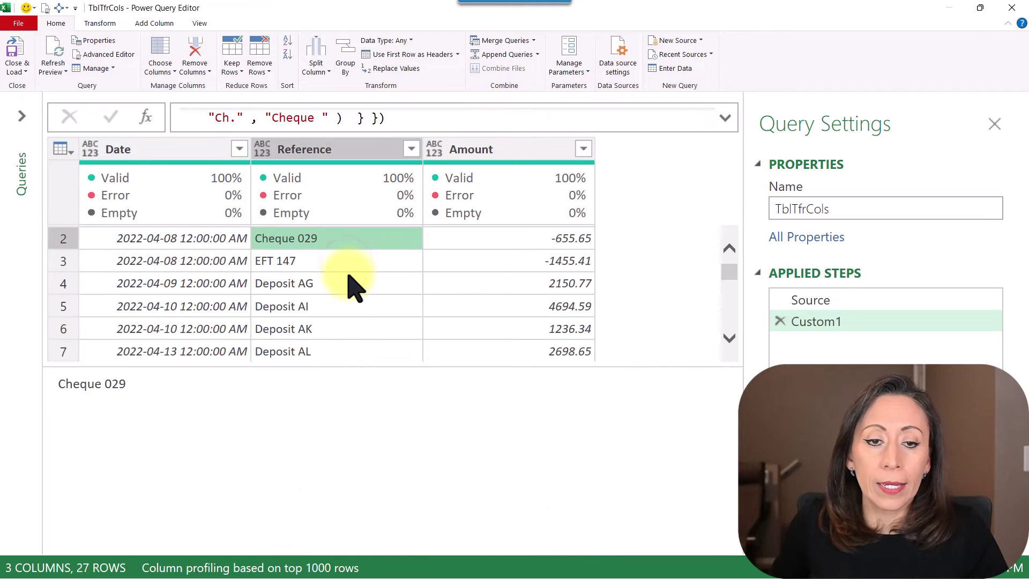
scroll(349, 281, down, 3)
click(349, 294)
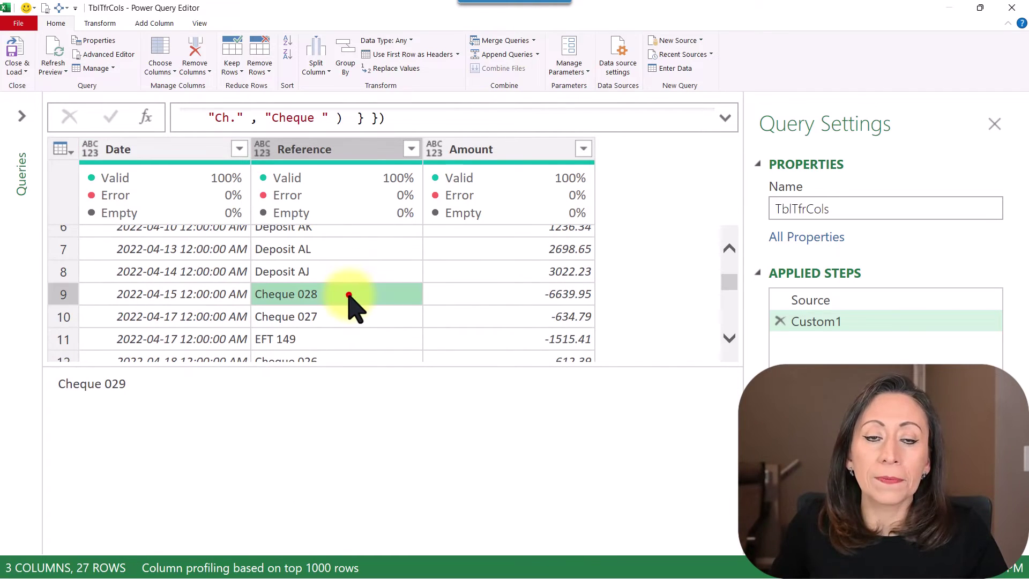
click(356, 316)
scroll(359, 316, down, 5)
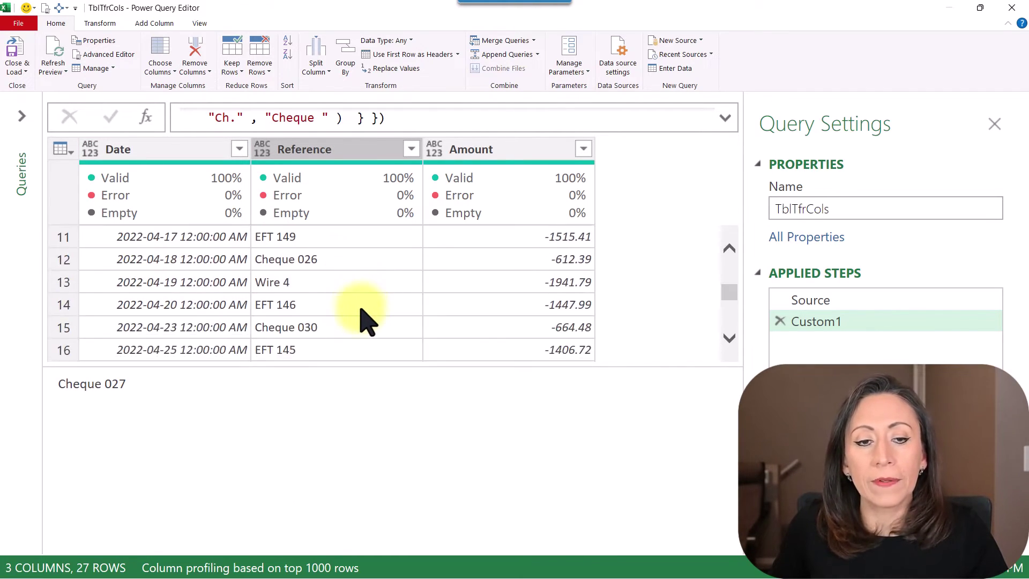
click(360, 285)
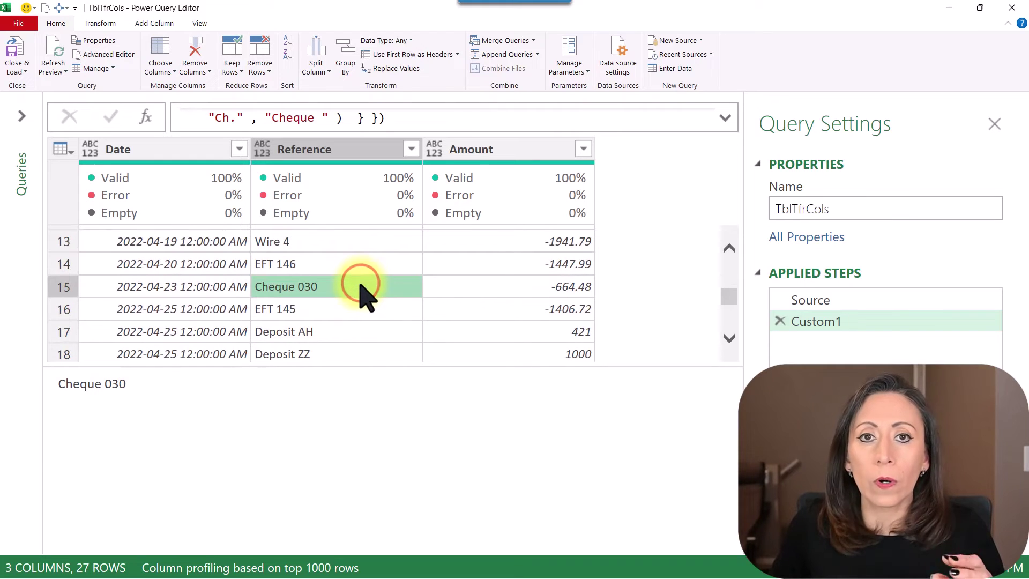
Show the Table.TransformColumns formula in full and review its Source table and "Reference" column arguments
click(725, 119)
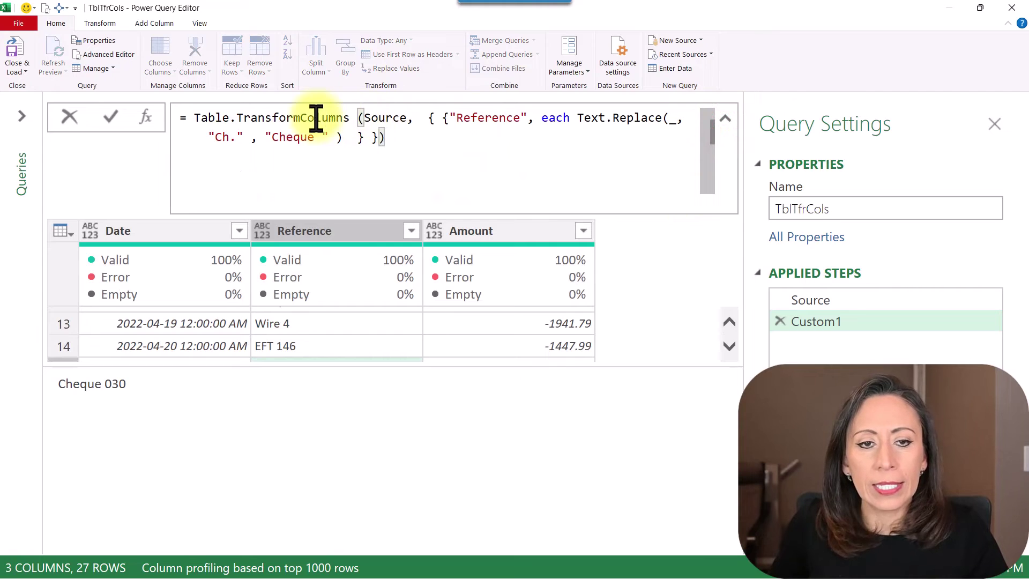
click(387, 118)
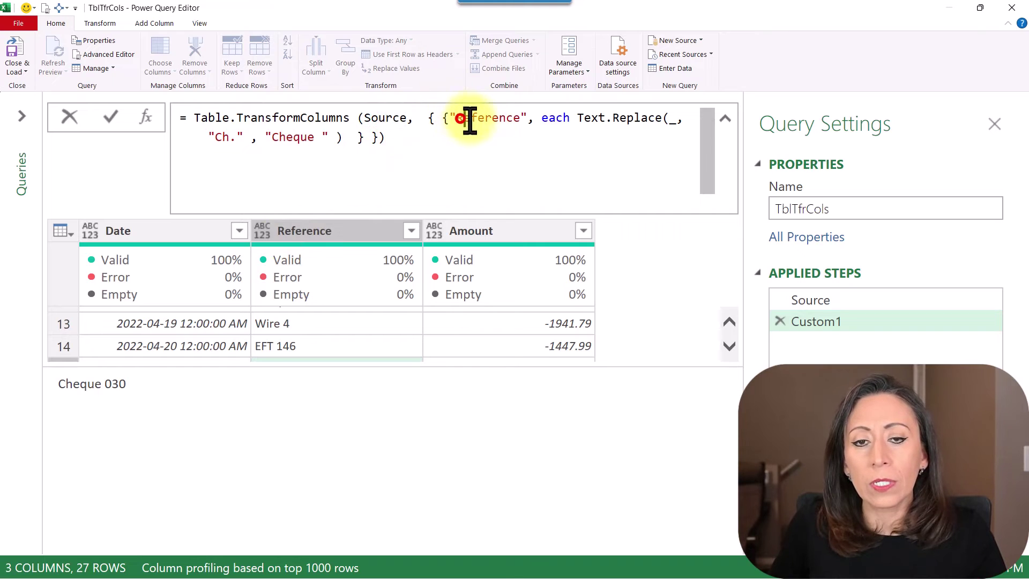
drag(460, 118, 492, 119)
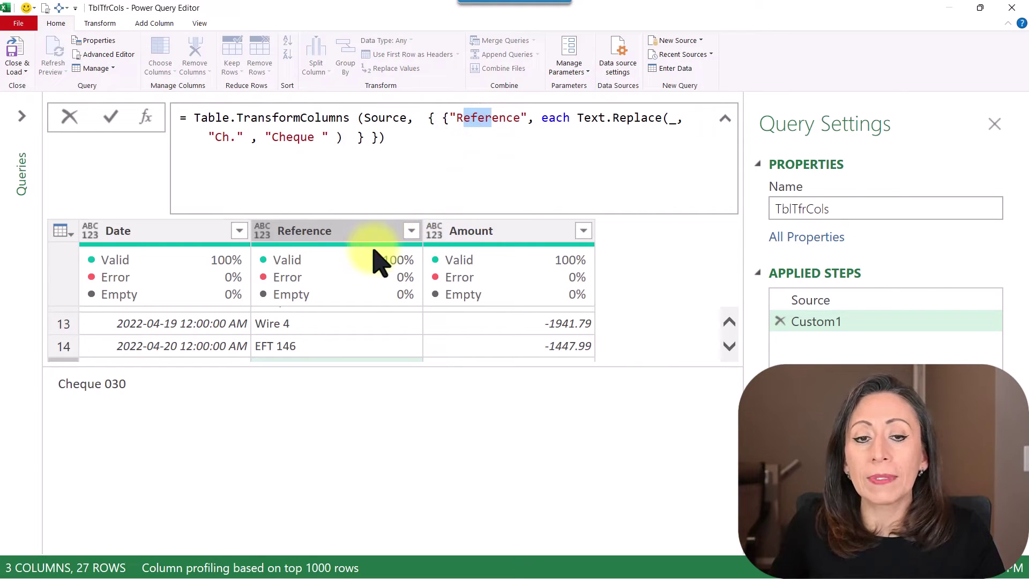
Enlarge the data preview and review the Date, Reference and Amount columns as candidates for transformation
click(405, 366)
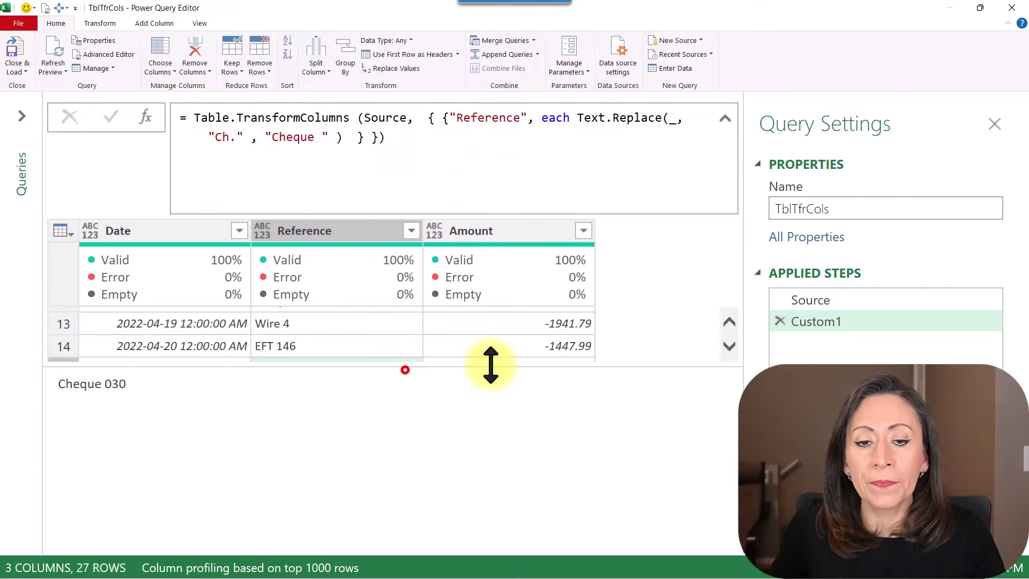
drag(667, 365, 638, 473)
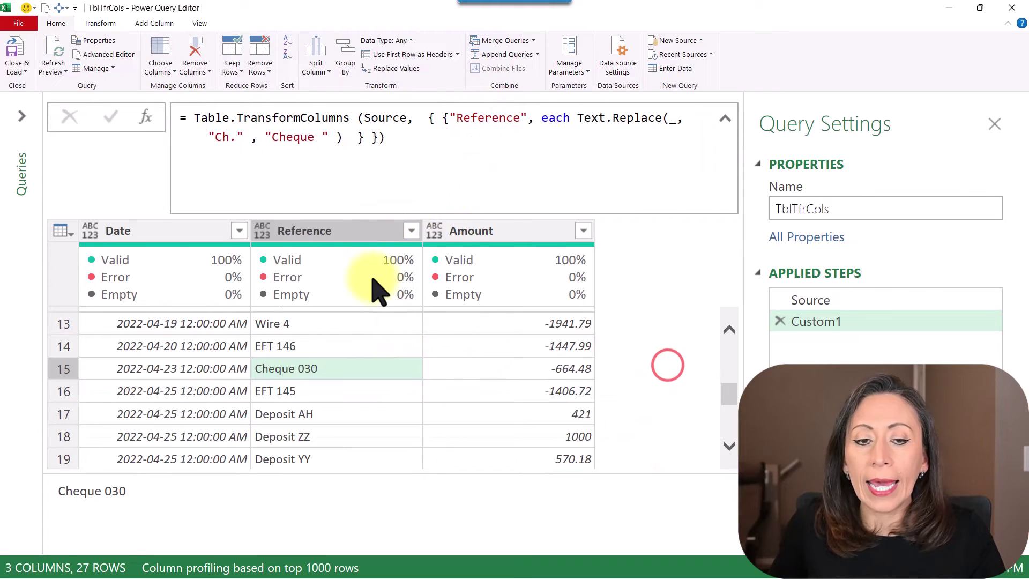
click(153, 234)
click(528, 237)
click(337, 229)
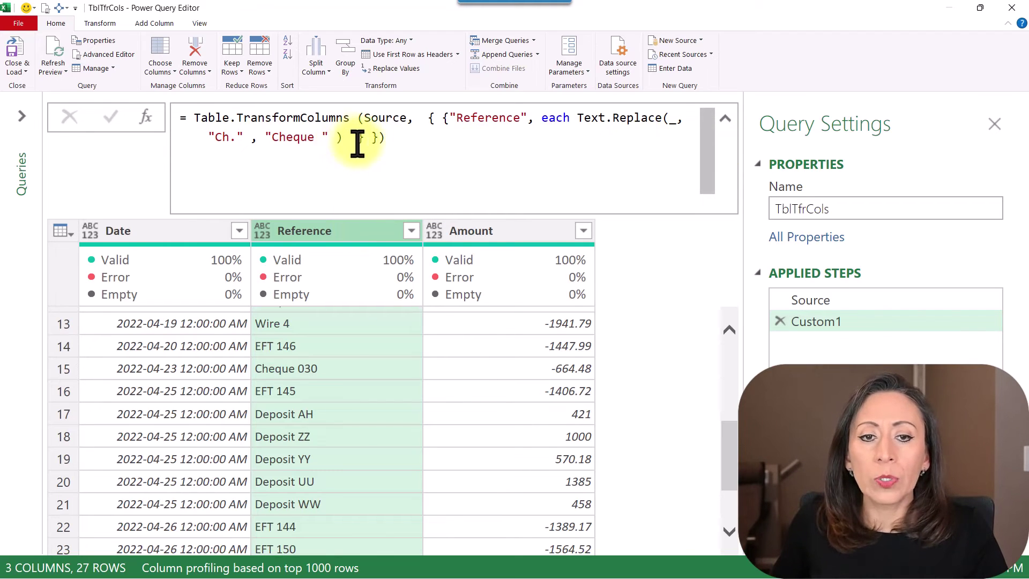
click(506, 231)
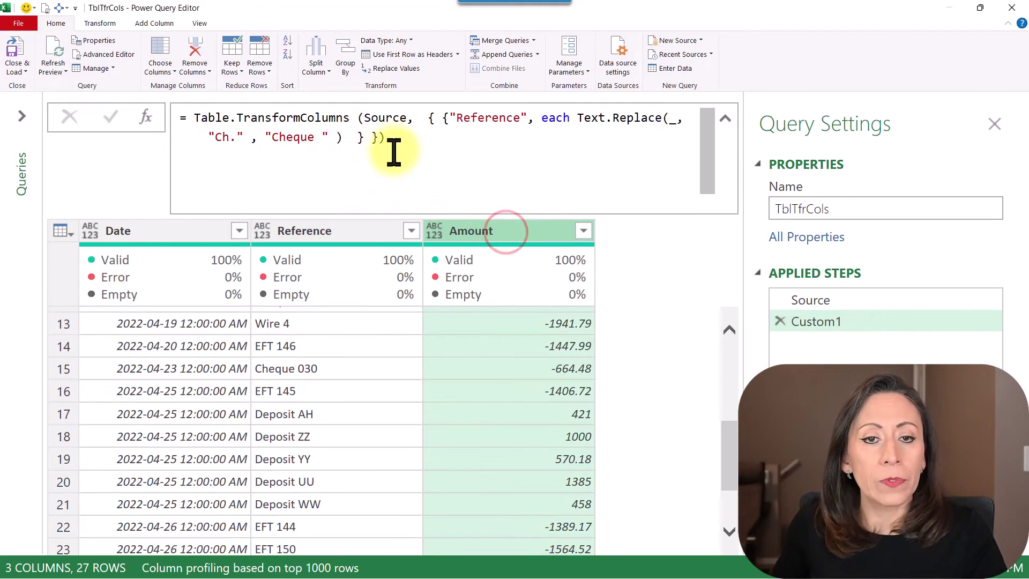
Move the inner list for the Reference column onto its own line in the formula
click(370, 137)
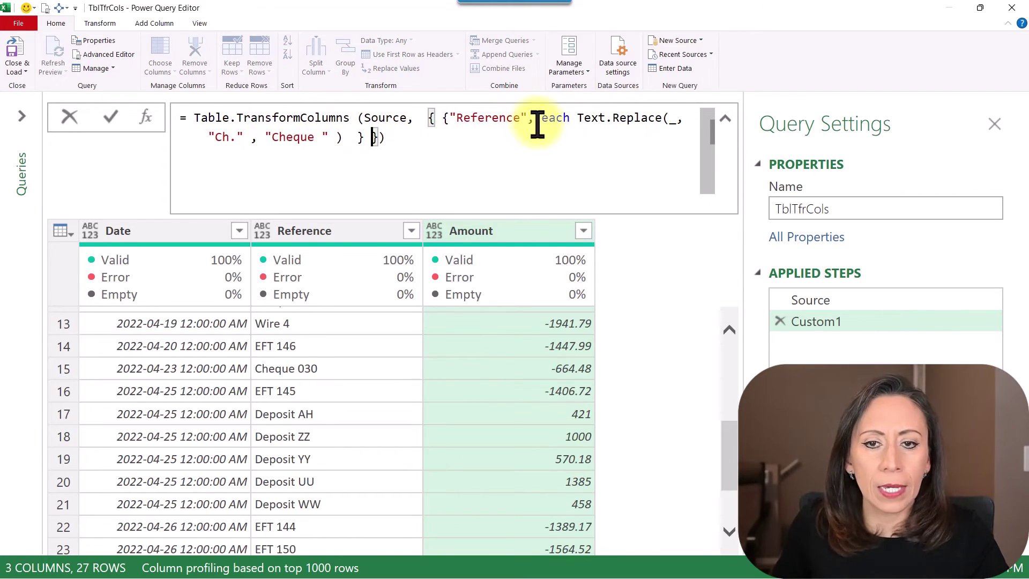
click(441, 118)
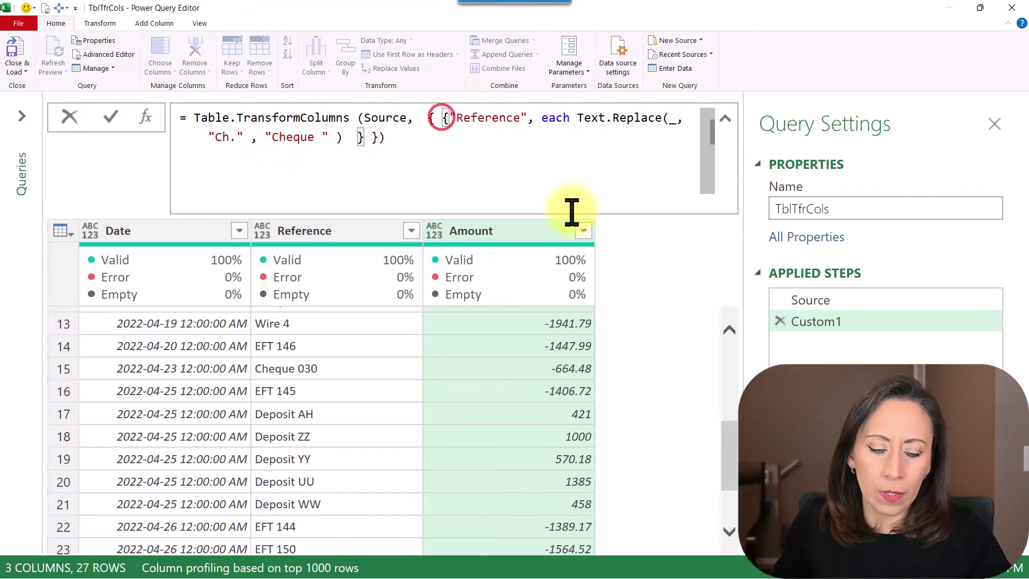
key(Return)
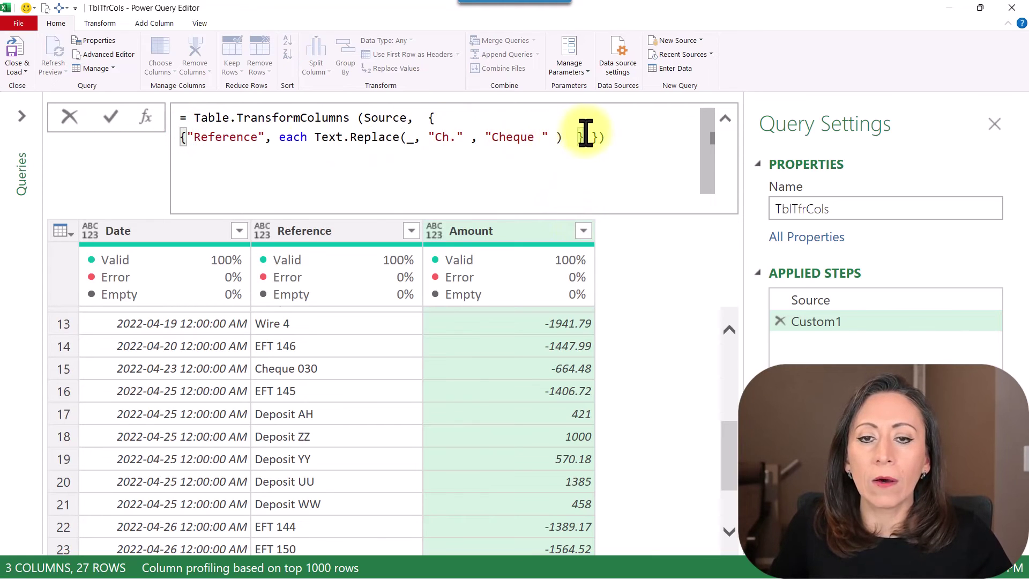
Add a comma after the Reference list and start a second inner list in braces on a new line
click(433, 118)
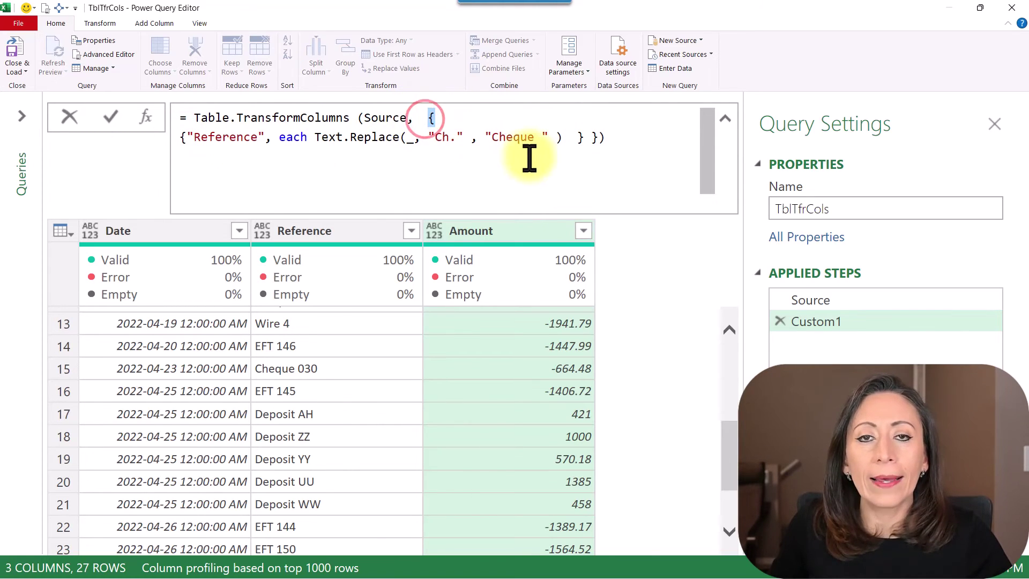
click(585, 138)
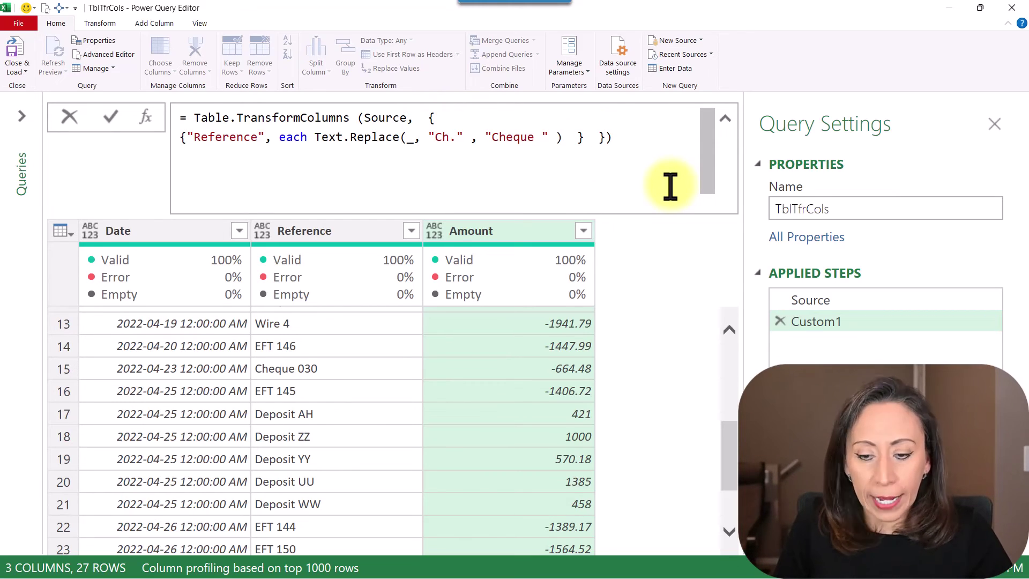
text(,)
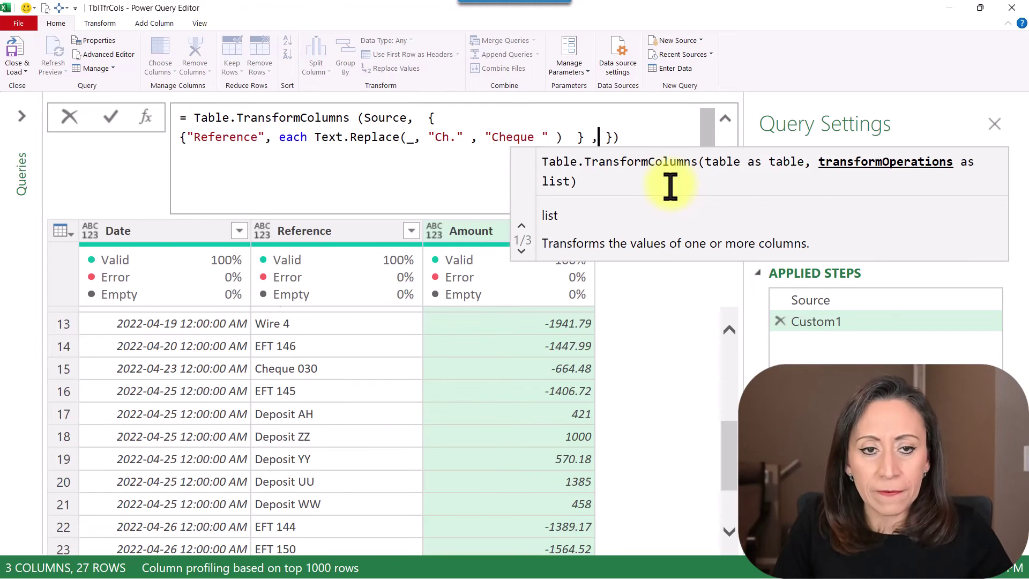
key(Return)
text({)
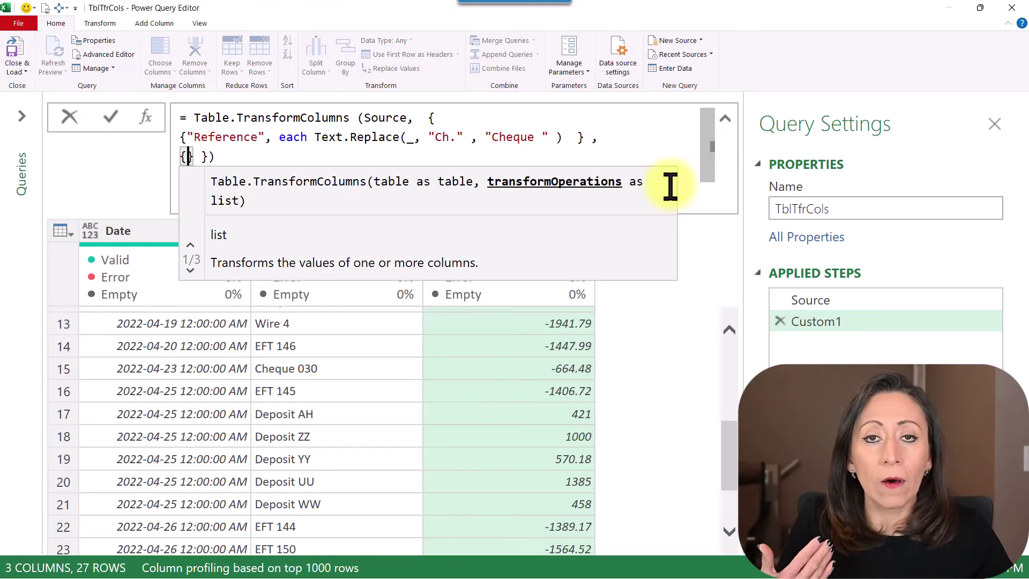
Fill the second inner list with "Amount" and the transformation each _ * 1000000
text(")
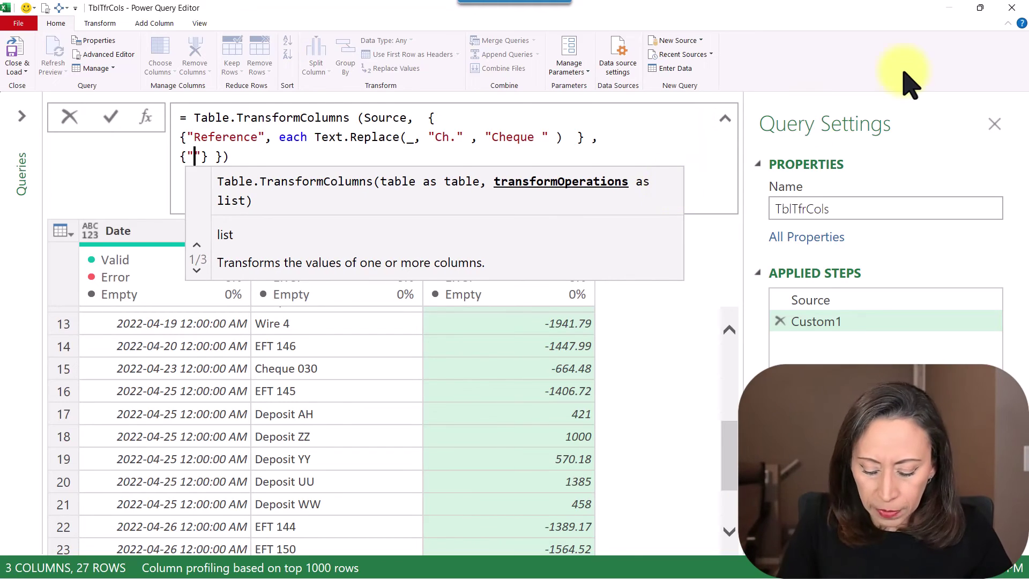
text(Amount", )
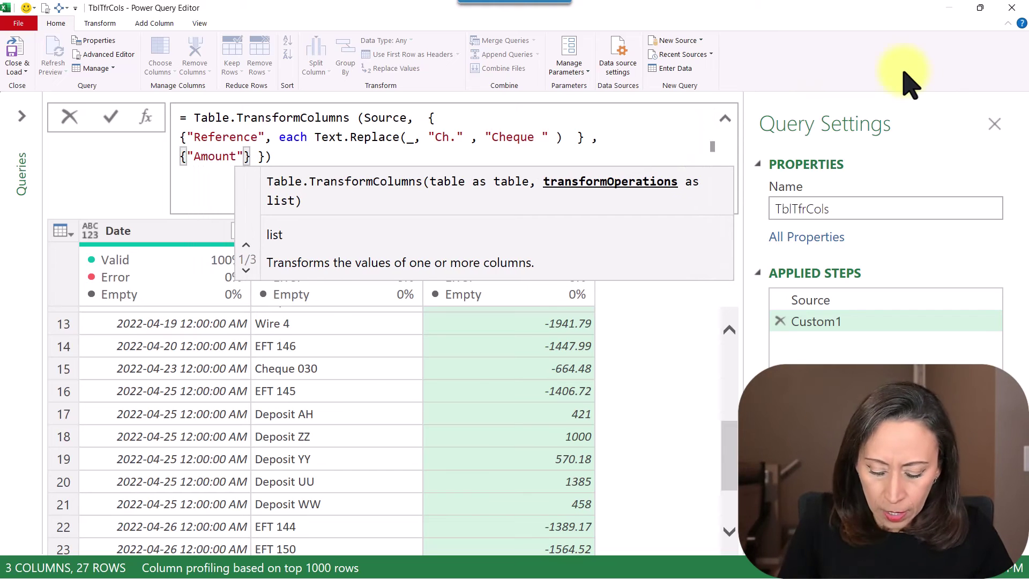
text(each)
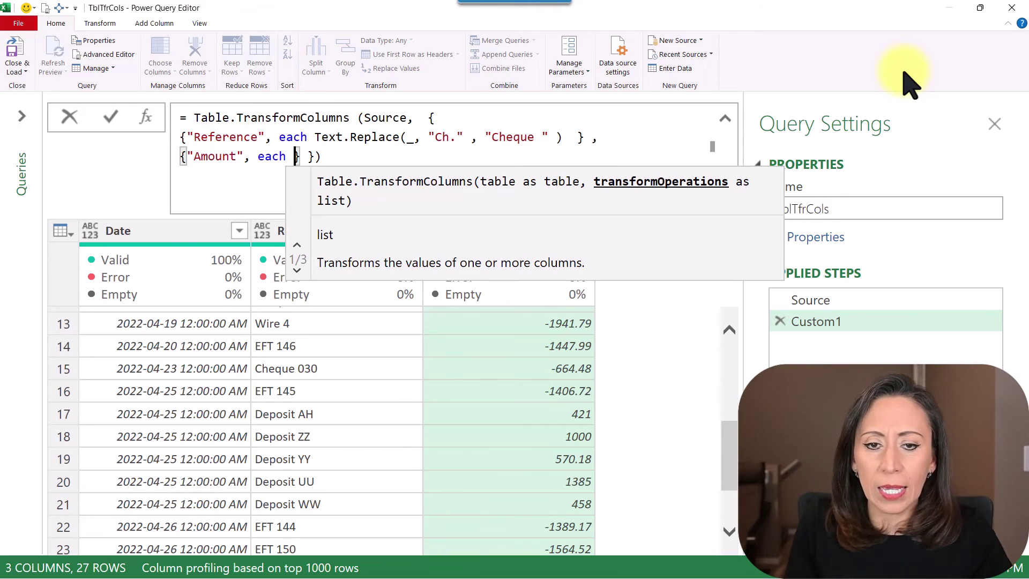
text(_)
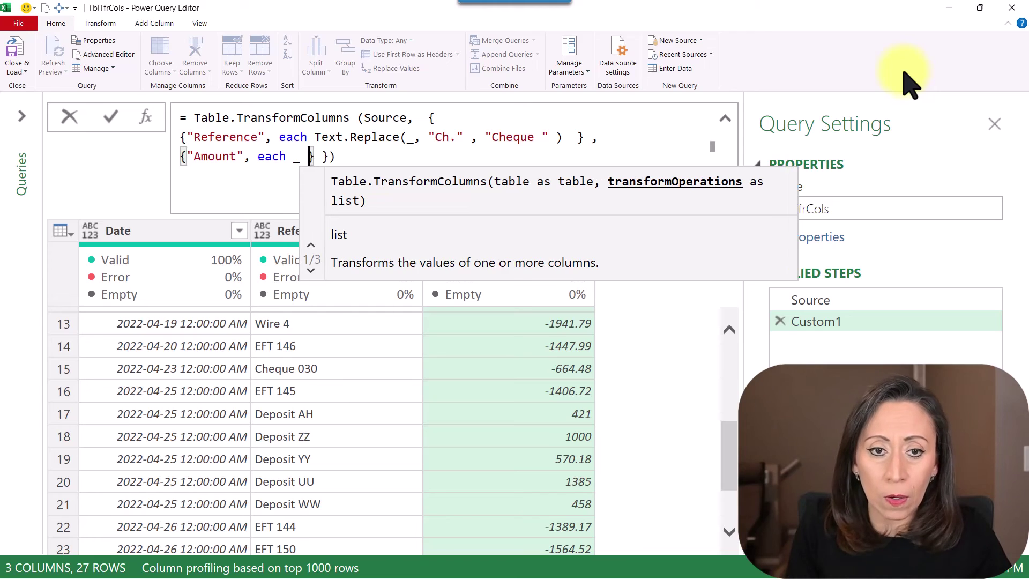
text( * 1)
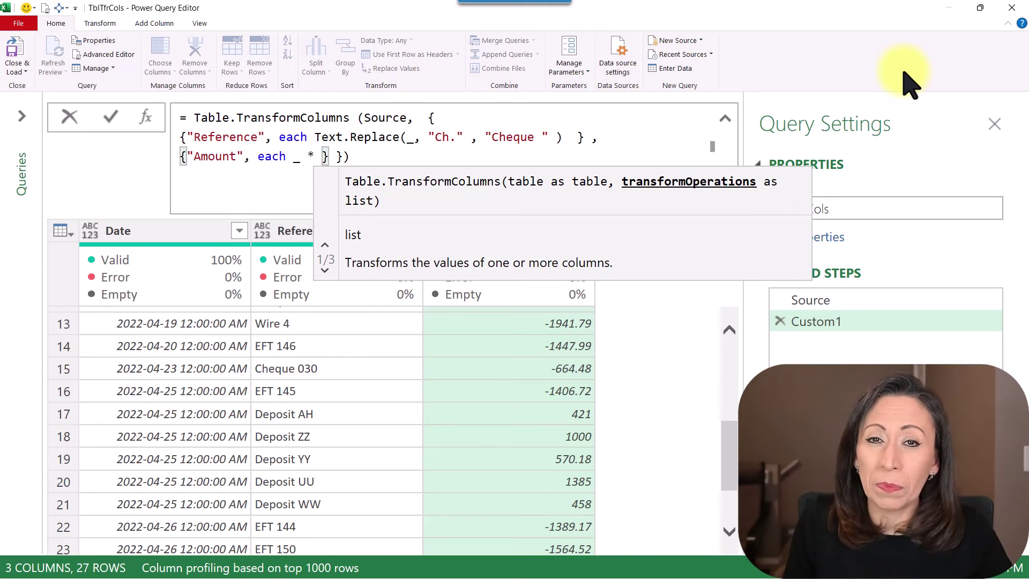
text(000000)
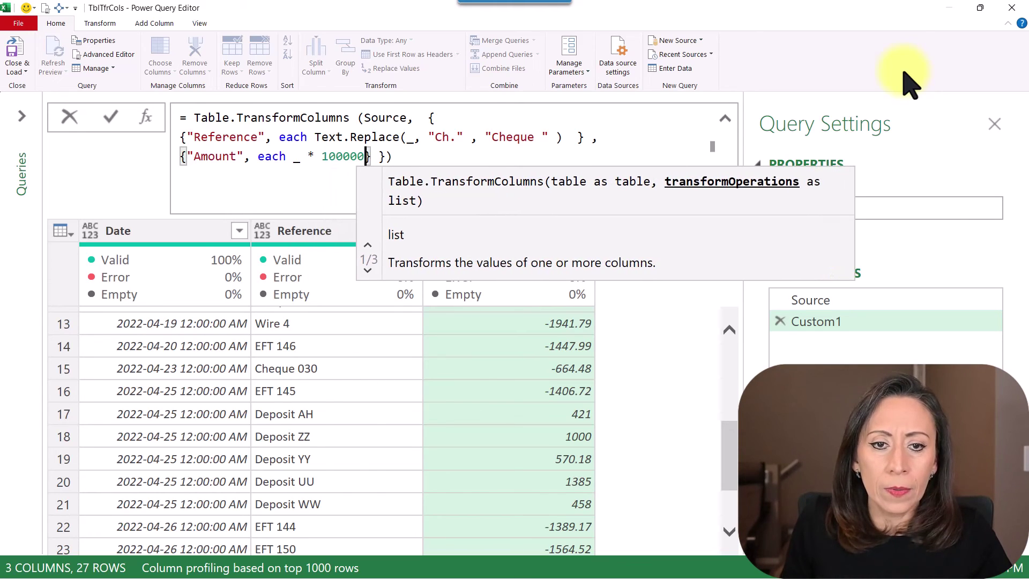
Check the closing brackets of the two-column Table.TransformColumns formula and apply it
key(End)
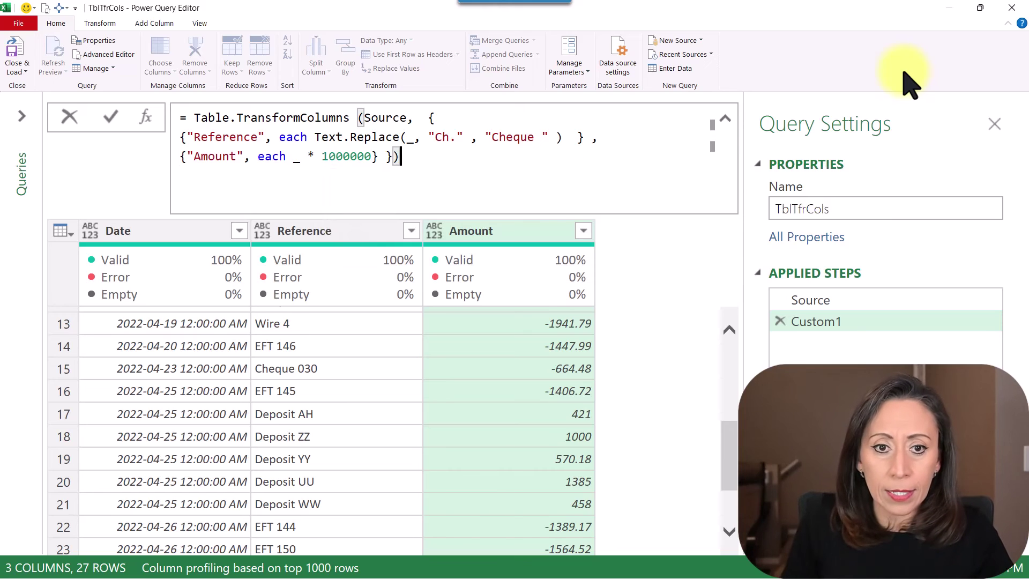
key(Left)
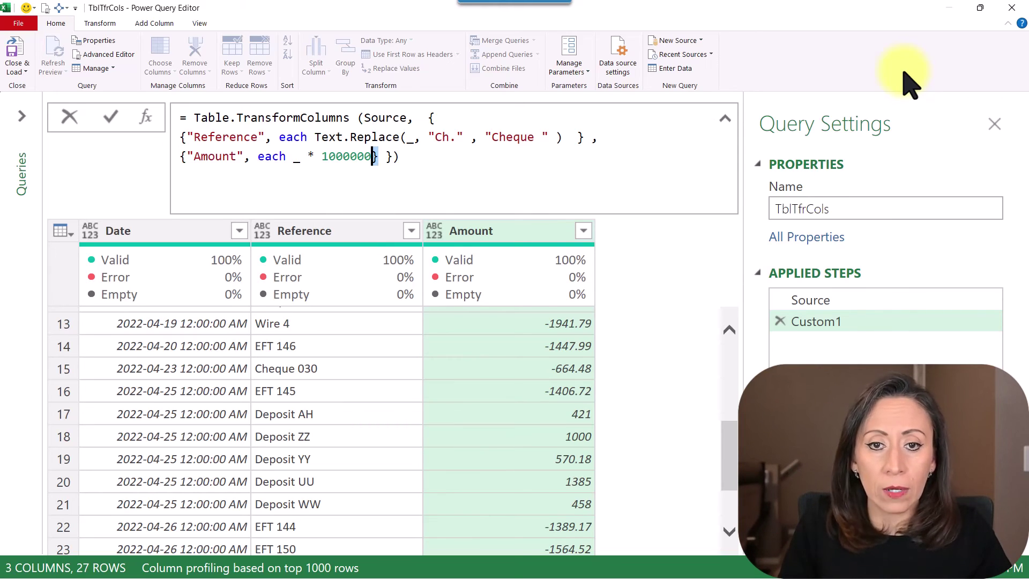
key(End)
key(Return)
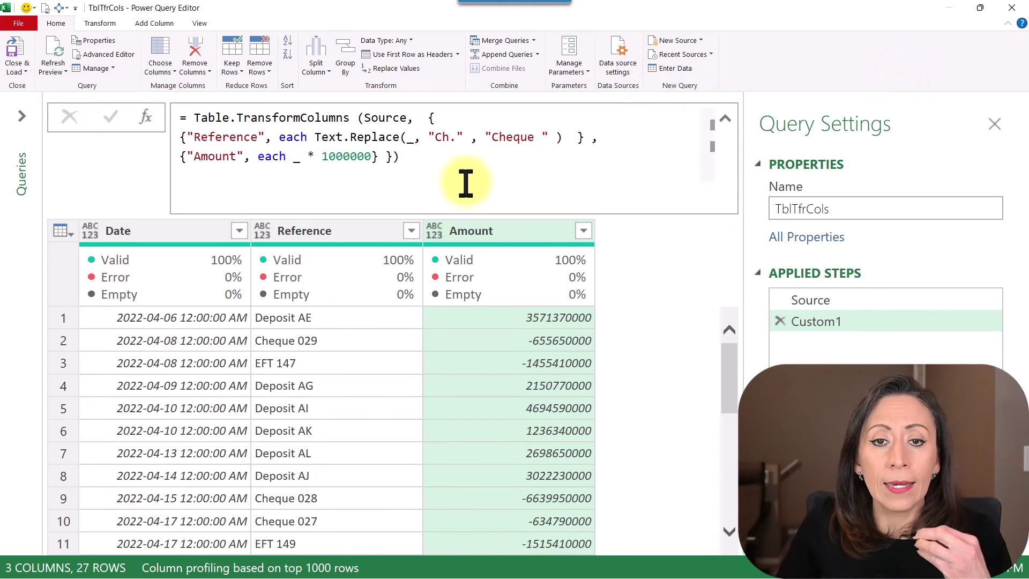
Review the complete formula together with the transformed Reference and Amount columns
drag(486, 172, 240, 127)
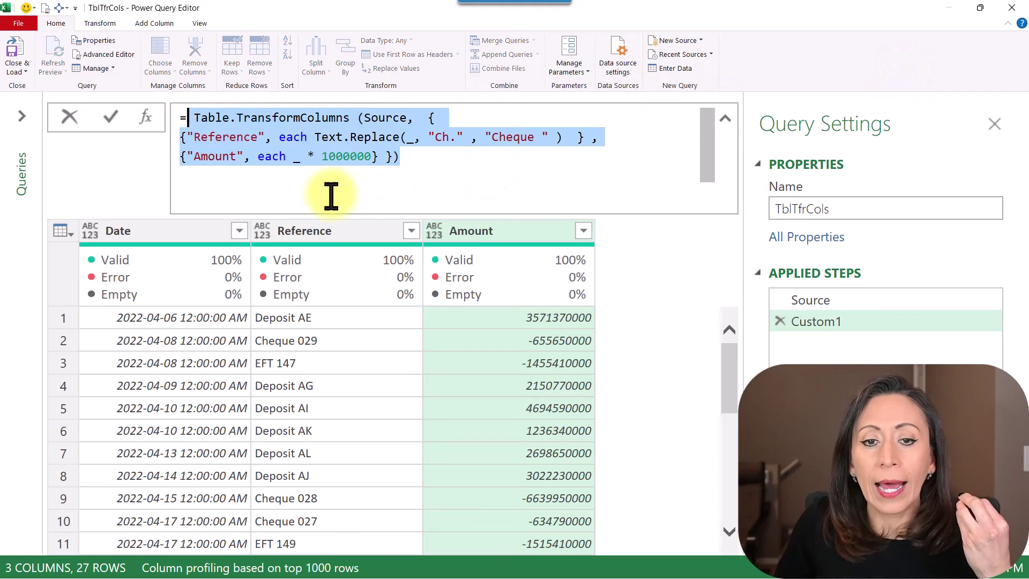
click(354, 234)
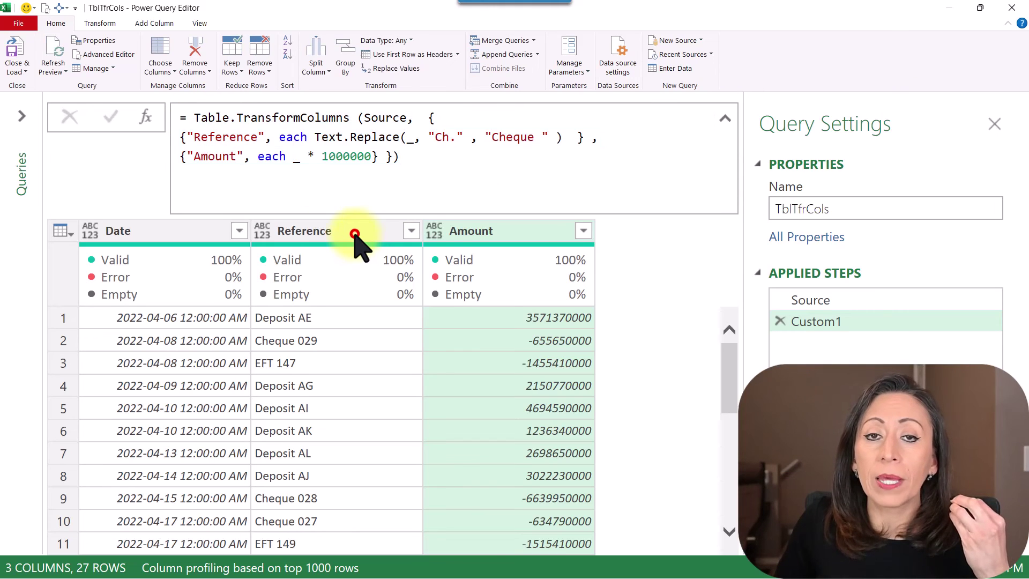
click(516, 230)
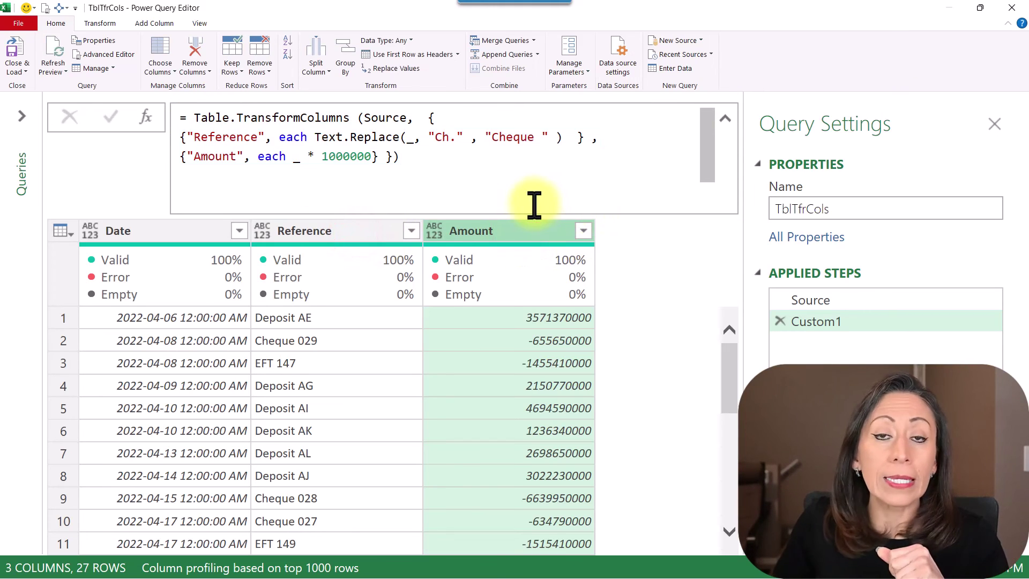